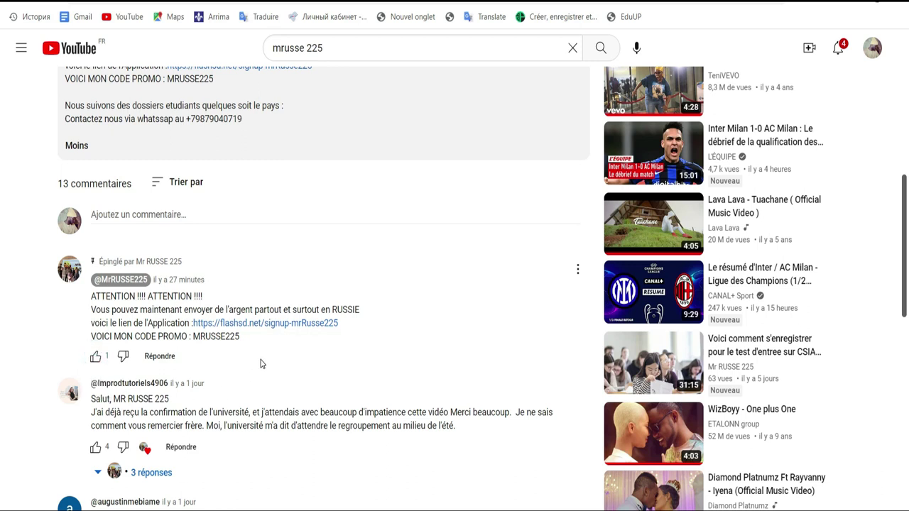
Like the pinned comment plus the university, June–August results, confirmation e-mail and reservists comments.
{"action": "left_click", "coordinate": [96, 357]}
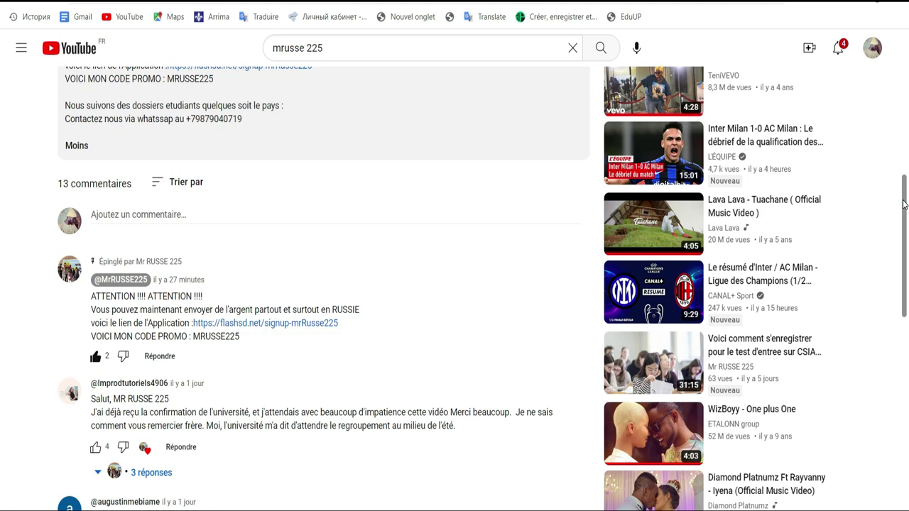
{"action": "scroll", "coordinate": [904, 205], "scroll_direction": "up", "scroll_amount": 3}
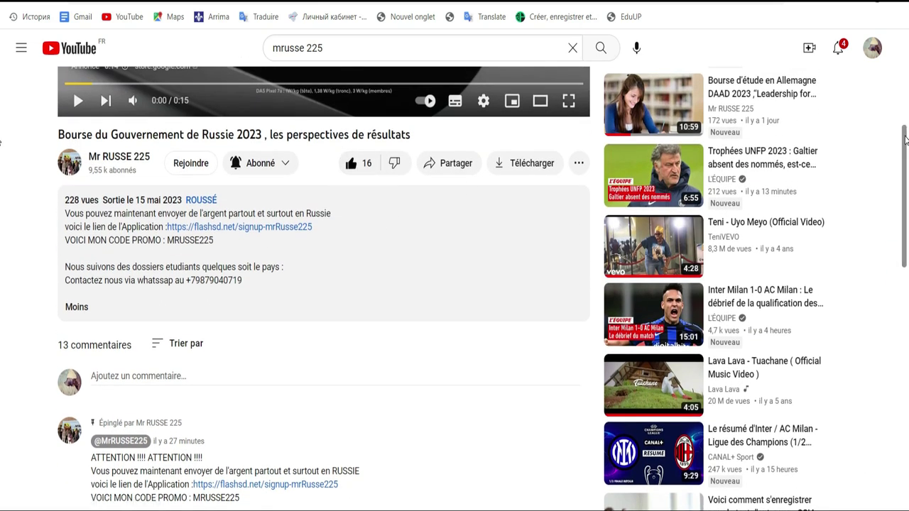
{"action": "scroll", "coordinate": [479, 241], "scroll_direction": "down", "scroll_amount": 6}
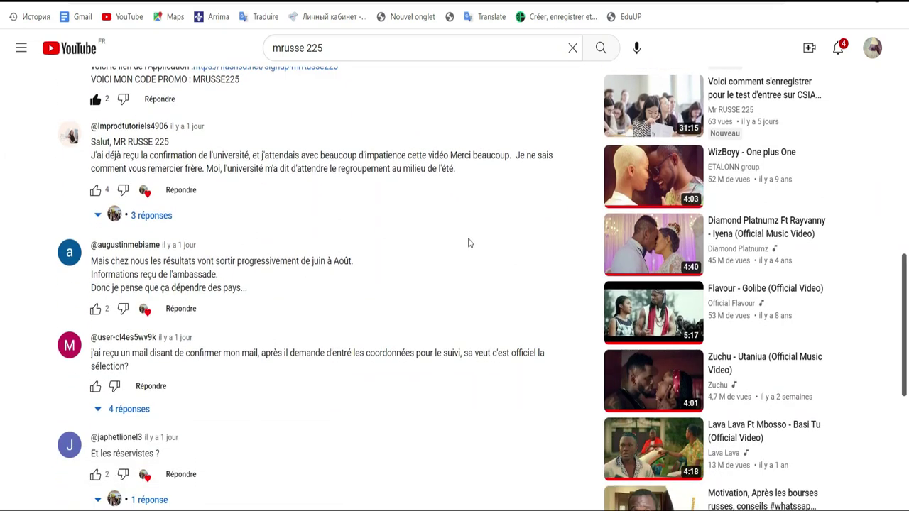
{"action": "left_click", "coordinate": [96, 192]}
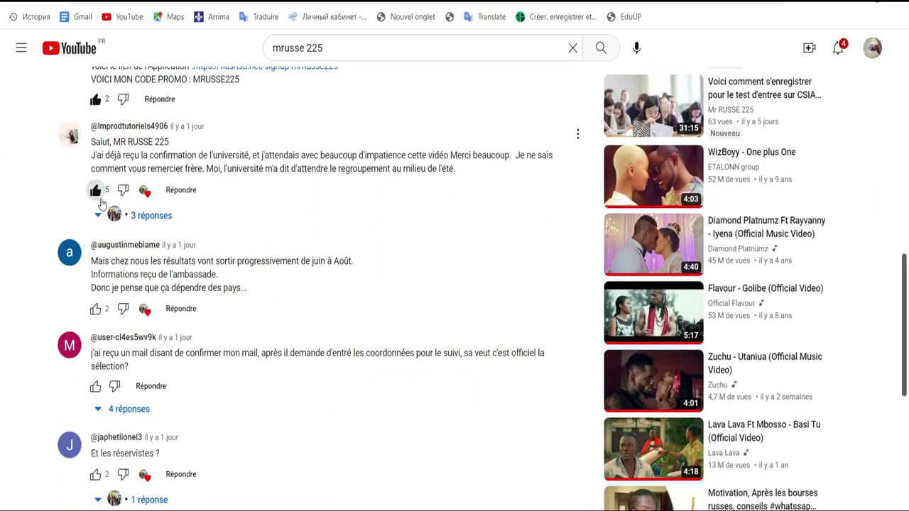
{"action": "left_click", "coordinate": [96, 309]}
{"action": "left_click", "coordinate": [96, 388]}
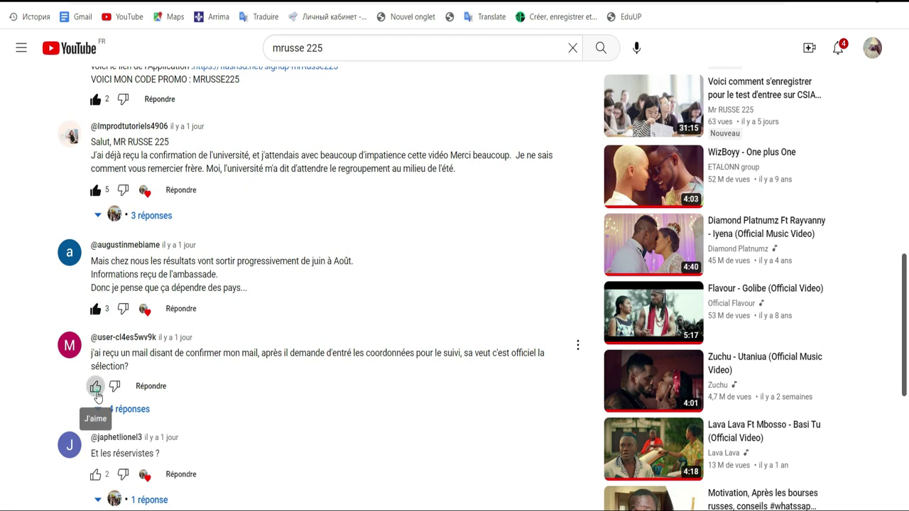
{"action": "left_click", "coordinate": [94, 476]}
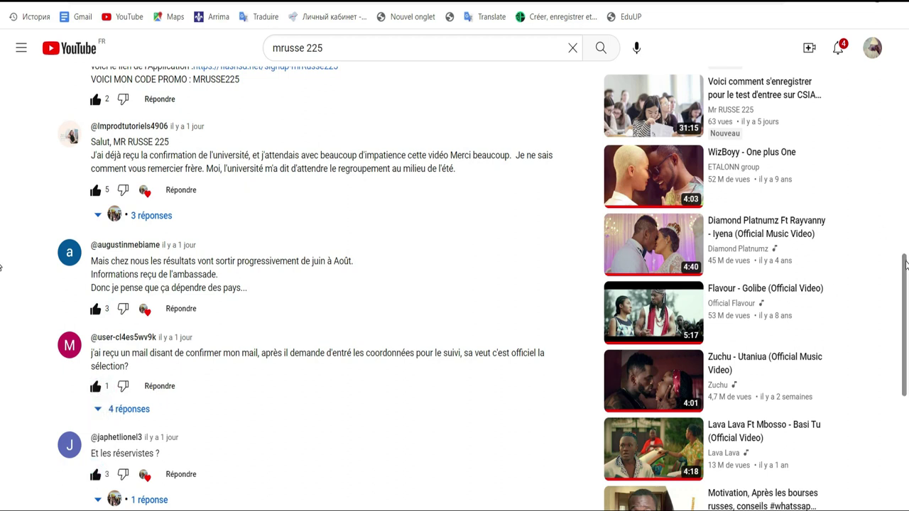
{"action": "scroll", "coordinate": [2, 267], "scroll_direction": "down", "scroll_amount": 3}
{"action": "scroll", "coordinate": [1, 221], "scroll_direction": "up", "scroll_amount": 5}
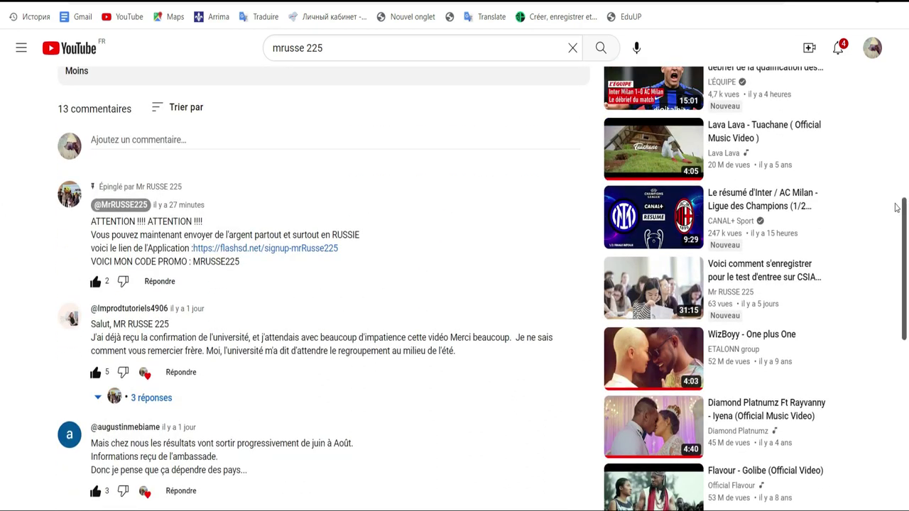
Scroll to the video description, briefly select the promo code, then follow the flashsd.net/signup link.
{"action": "scroll", "coordinate": [906, 208], "scroll_direction": "up", "scroll_amount": 1}
{"action": "left_click_drag", "start_coordinate": [905, 208], "coordinate": [903, 144]}
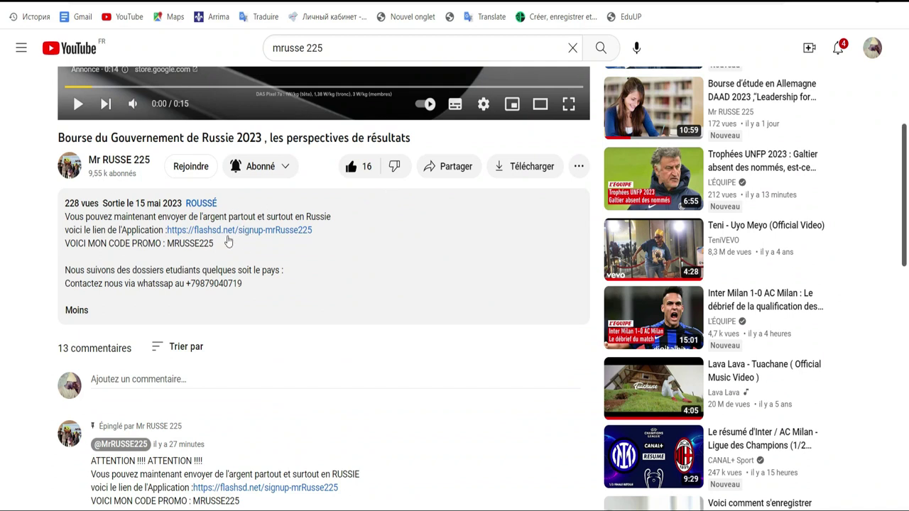
{"action": "left_click_drag", "start_coordinate": [215, 245], "coordinate": [166, 243]}
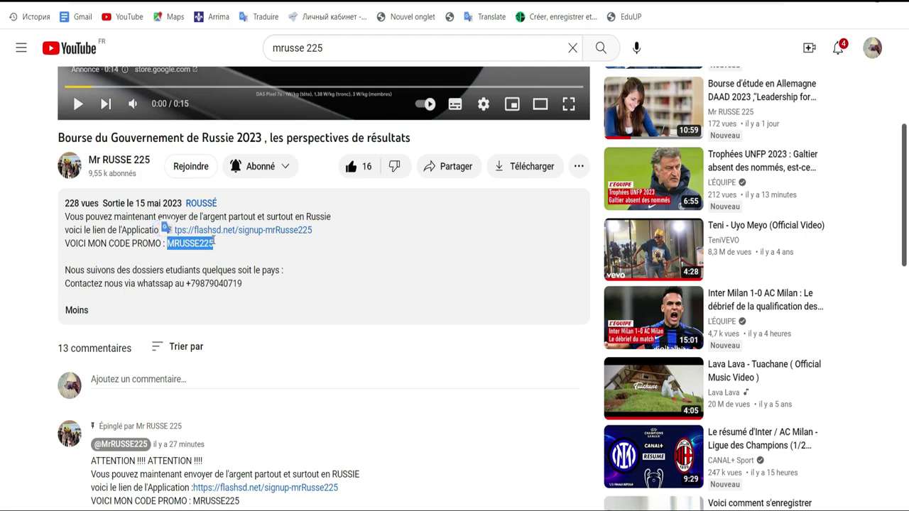
{"action": "left_click", "coordinate": [213, 242]}
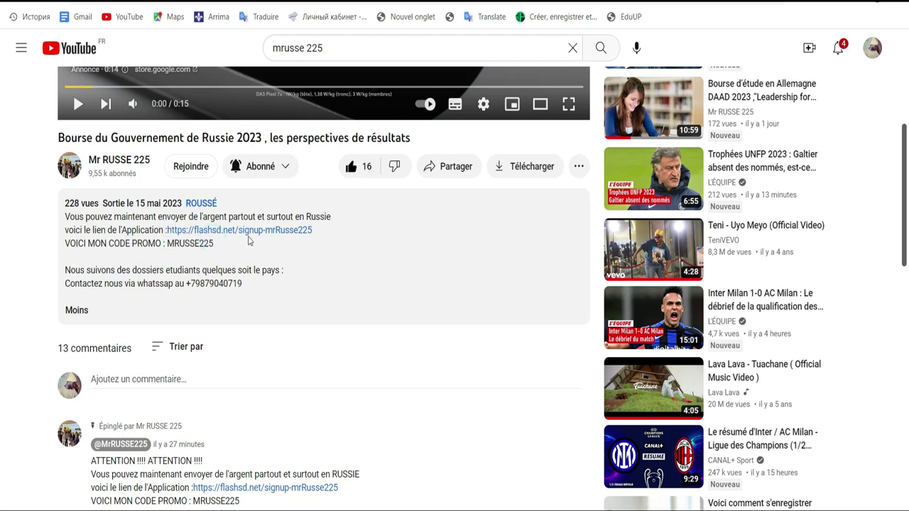
{"action": "left_click", "coordinate": [247, 231]}
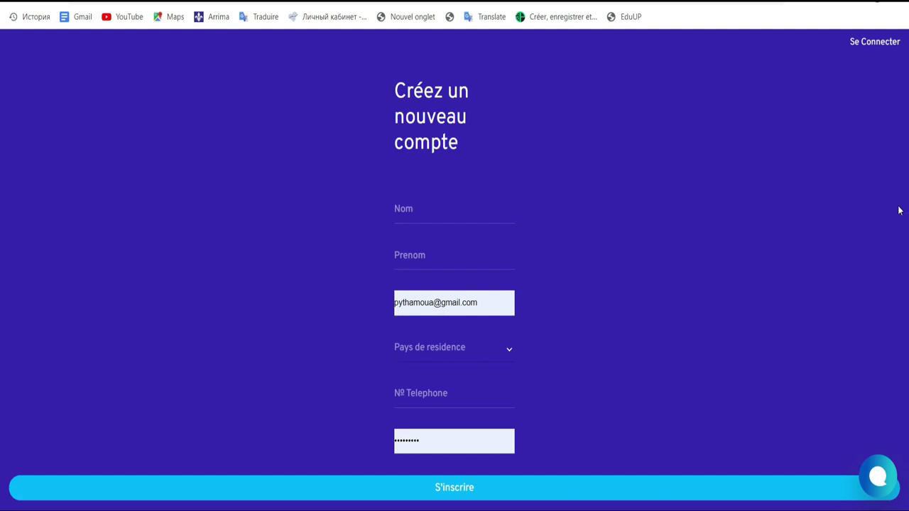
Try the Nom field, country list and phone field, dismissing each without entering anything.
{"action": "left_click", "coordinate": [439, 211]}
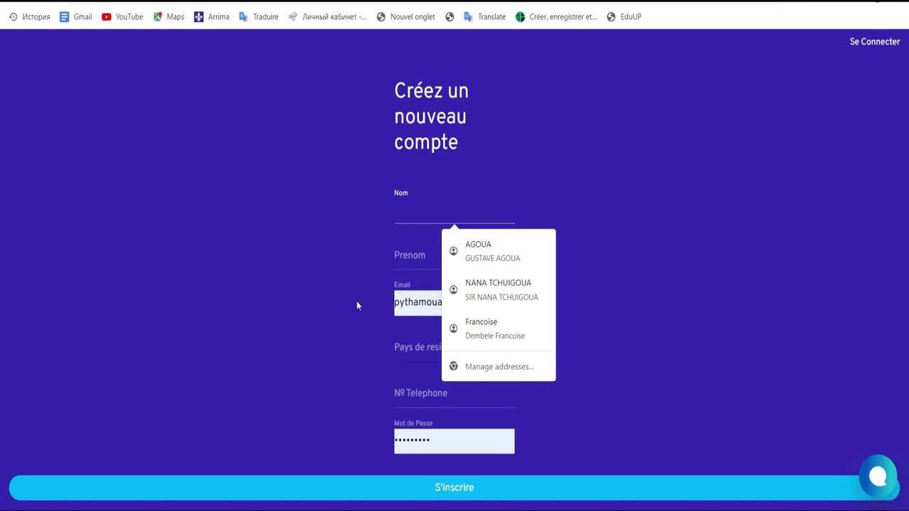
{"action": "left_click", "coordinate": [634, 206]}
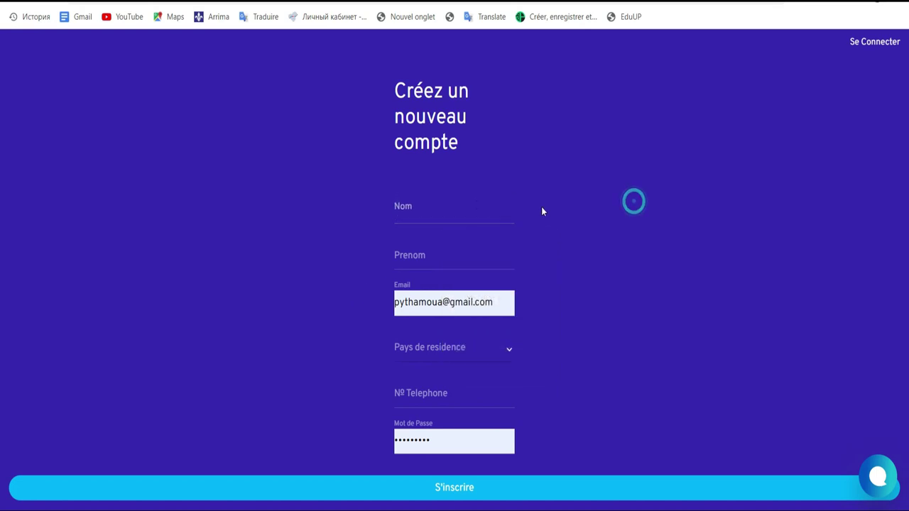
{"action": "left_click", "coordinate": [507, 349]}
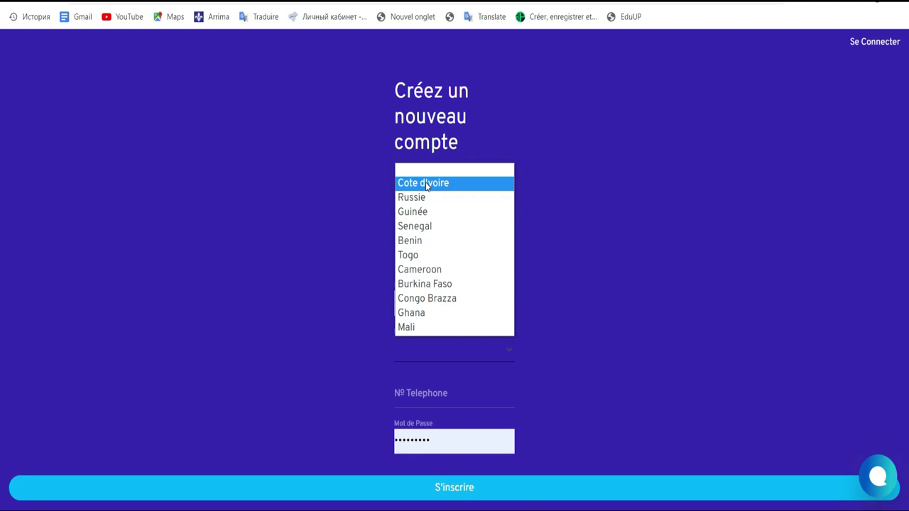
{"action": "left_click", "coordinate": [560, 225]}
{"action": "left_click", "coordinate": [451, 391]}
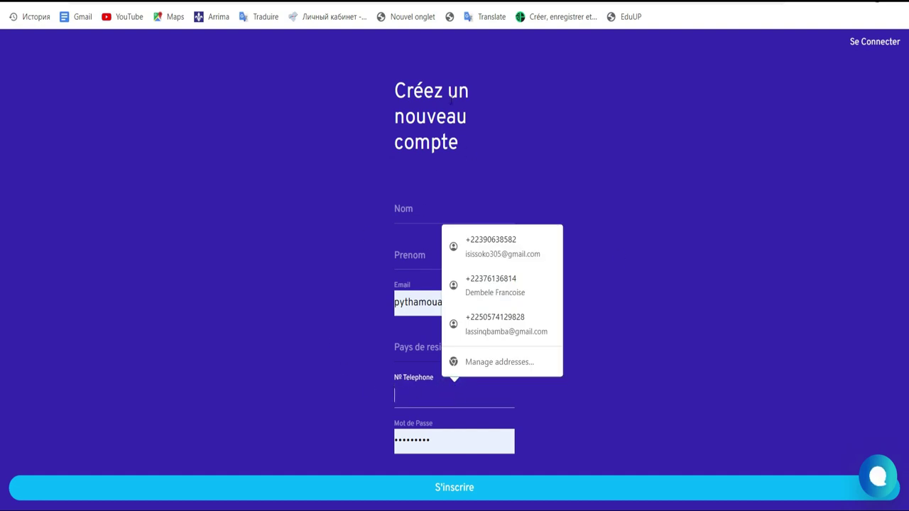
{"action": "left_click", "coordinate": [645, 192]}
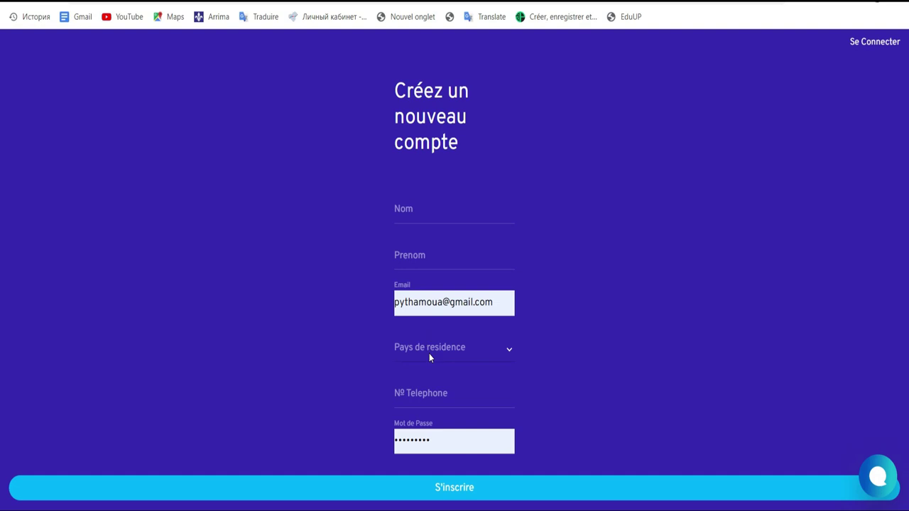
Close the country list and phone suggestions again, then switch to the Se Connecter login page.
{"action": "left_click", "coordinate": [456, 351]}
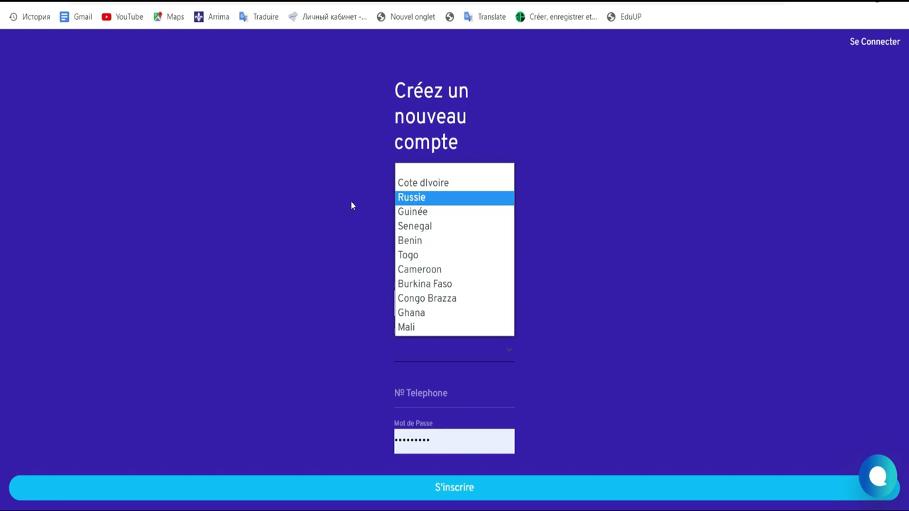
{"action": "left_click", "coordinate": [341, 283]}
{"action": "left_click_drag", "start_coordinate": [383, 359], "coordinate": [412, 398]}
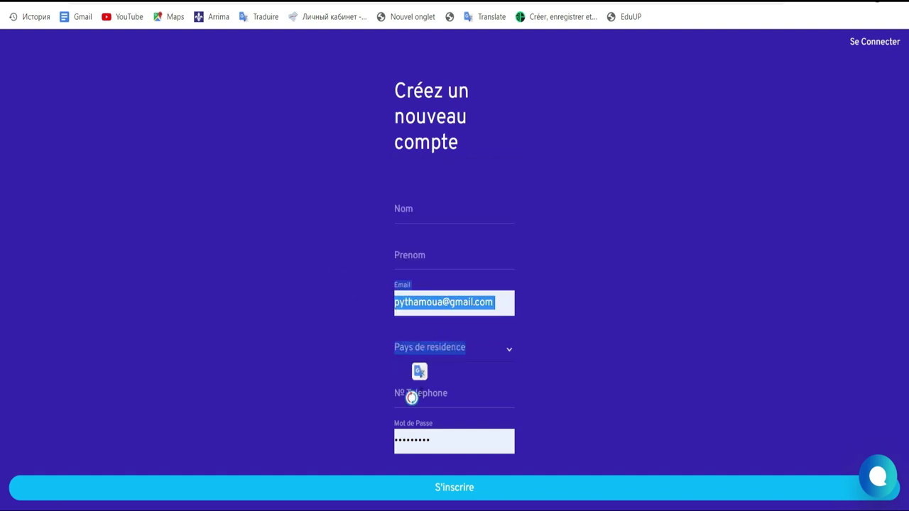
{"action": "left_click", "coordinate": [412, 398]}
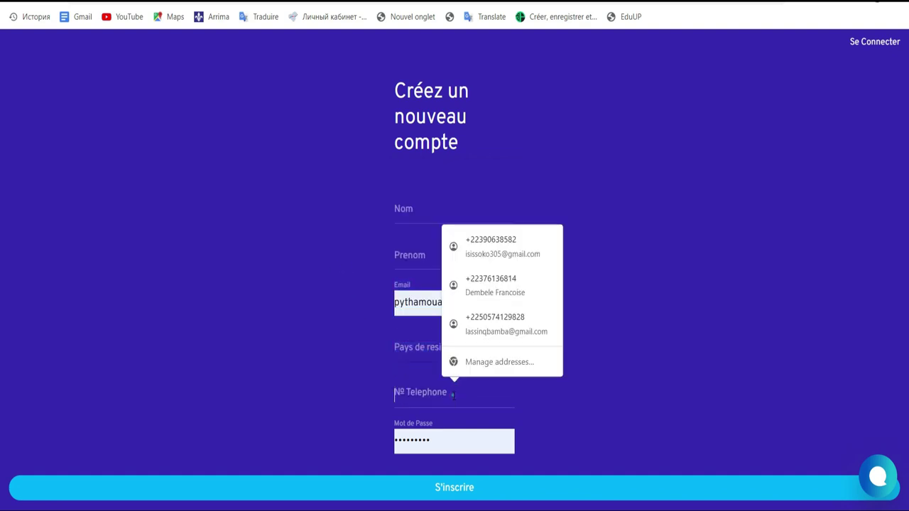
{"action": "left_click", "coordinate": [673, 248]}
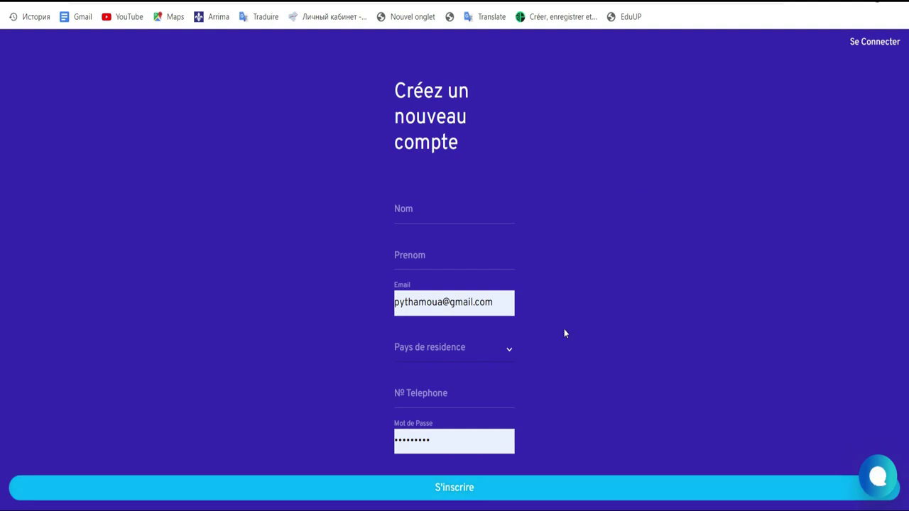
{"action": "left_click", "coordinate": [885, 42]}
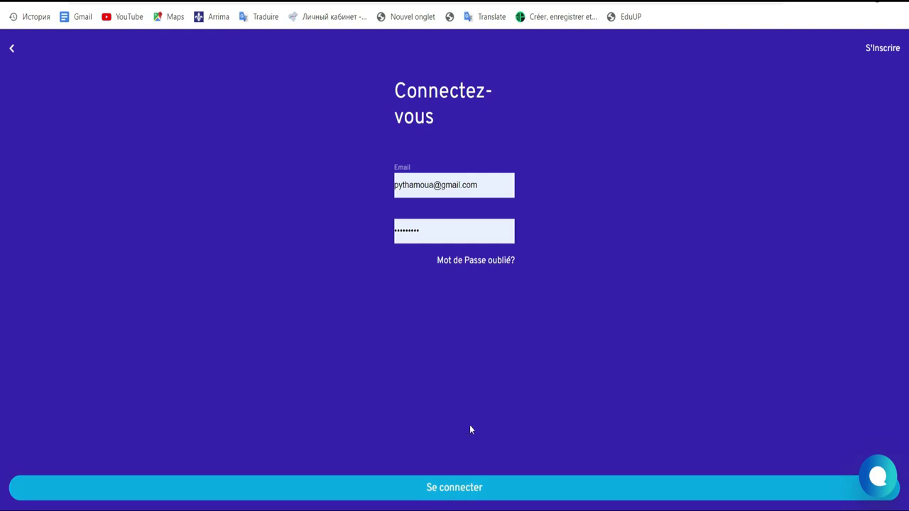
Sign in to Flash Send and start a new deposit from the dashboard's Depot option.
{"action": "left_click", "coordinate": [455, 489]}
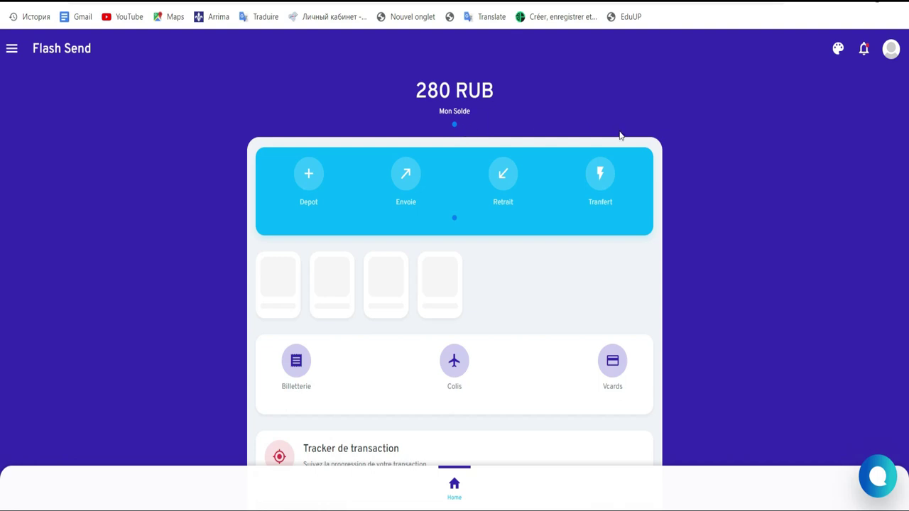
{"action": "left_click", "coordinate": [309, 186]}
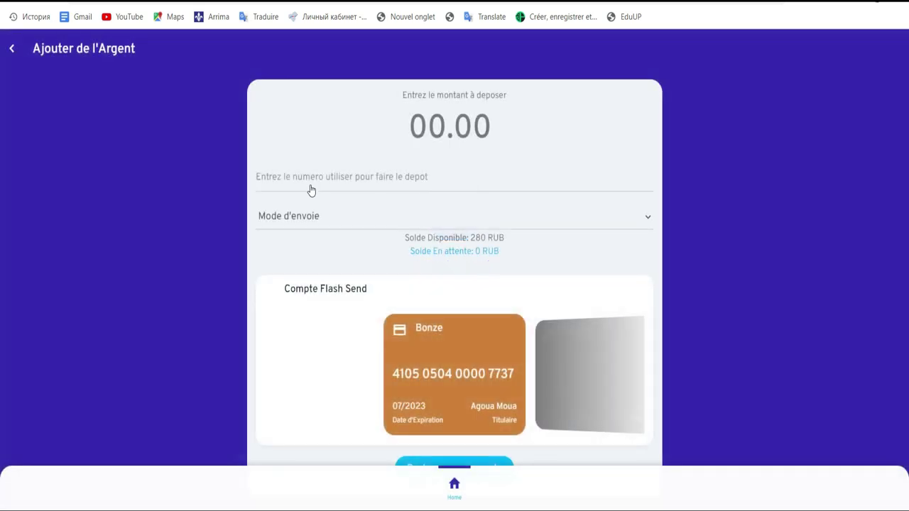
Enter the depositor's phone number in the deposit number field and expand the deposit methods list.
{"action": "left_click", "coordinate": [436, 181]}
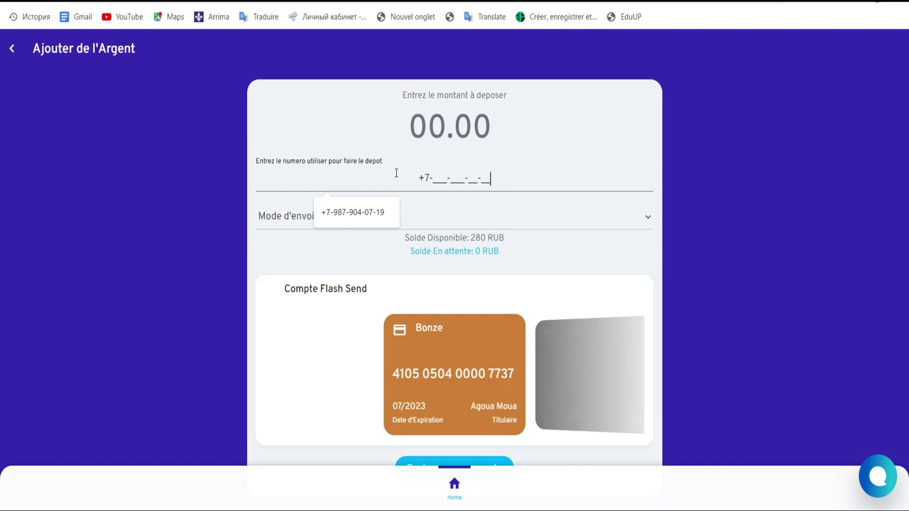
{"action": "left_click", "coordinate": [433, 179]}
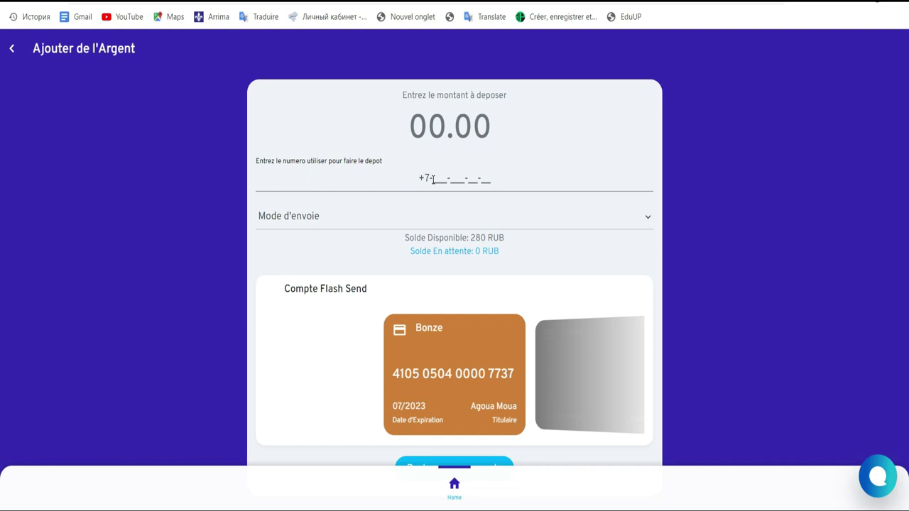
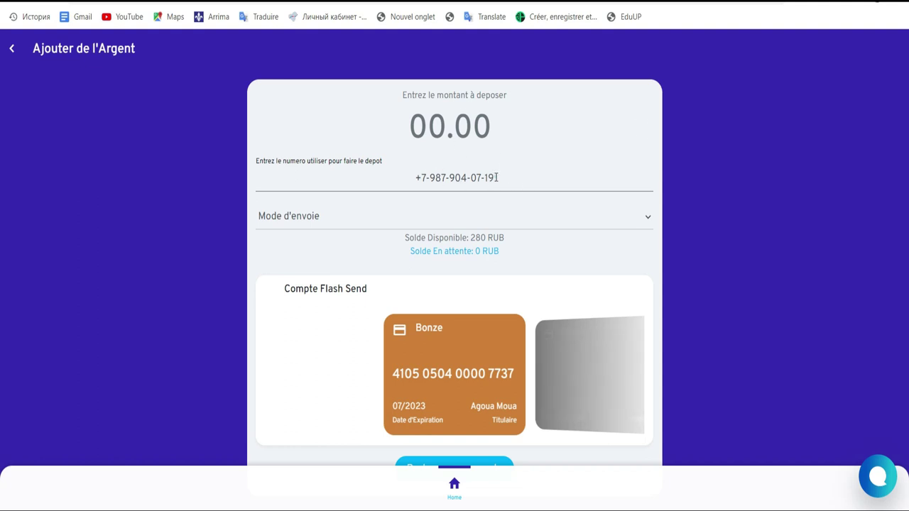
{"action": "left_click_drag", "start_coordinate": [496, 177], "coordinate": [418, 178]}
{"action": "left_click", "coordinate": [528, 183]}
{"action": "left_click_drag", "start_coordinate": [412, 253], "coordinate": [506, 255]}
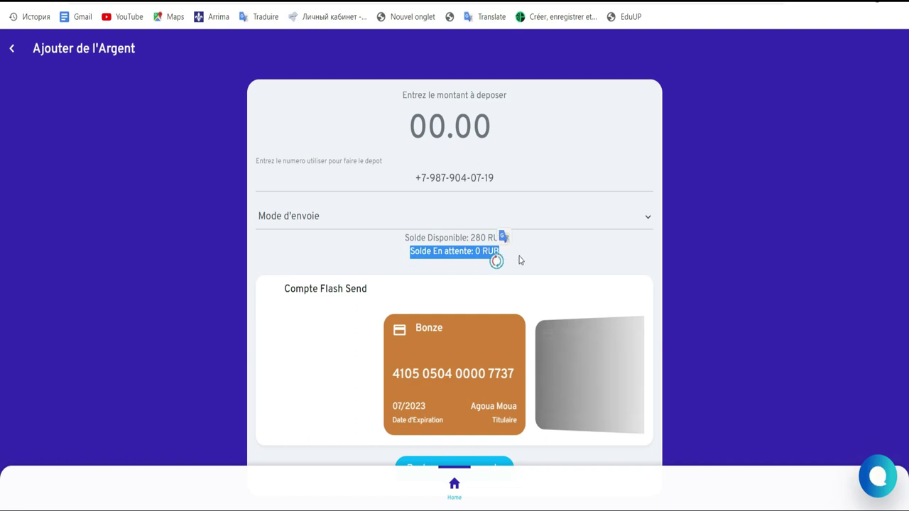
{"action": "left_click", "coordinate": [605, 223]}
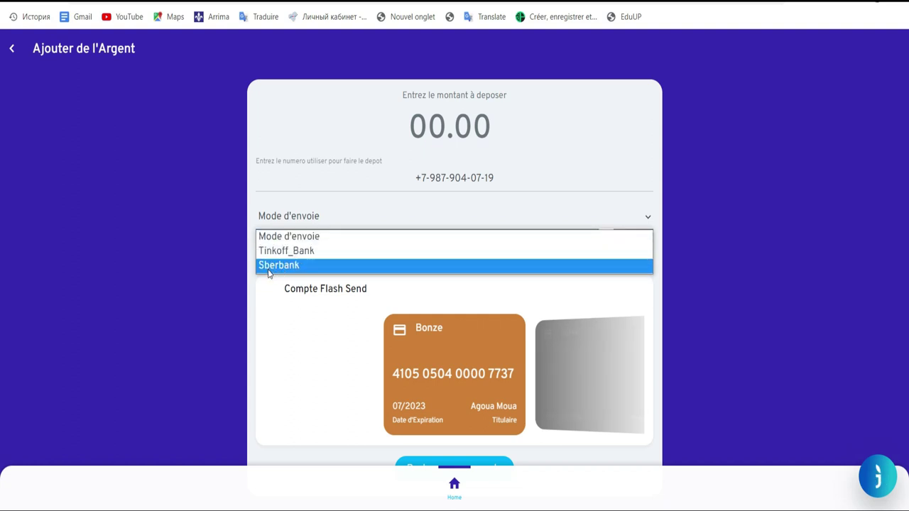
Choose Sberbank as the deposit method and set the amount to 2000.
{"action": "double_click", "coordinate": [291, 265]}
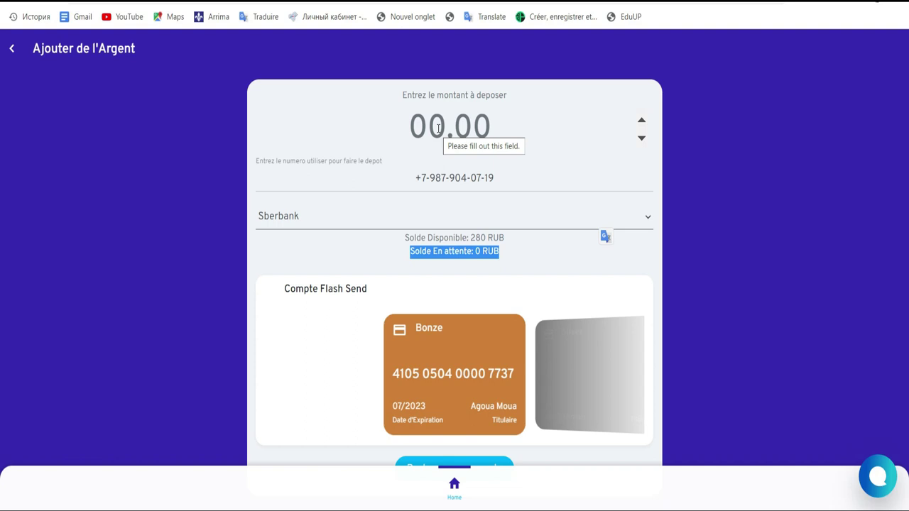
{"action": "left_click", "coordinate": [438, 127]}
{"action": "type", "text": "2"}
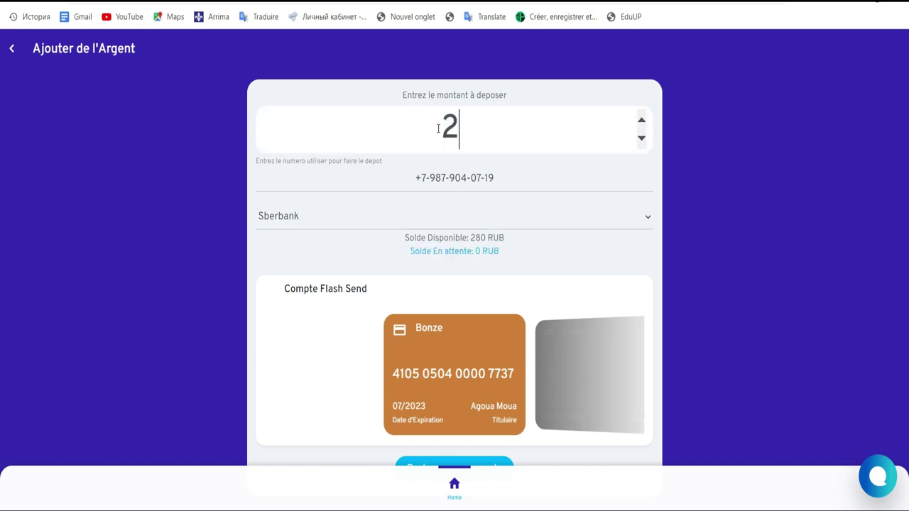
{"action": "type", "text": "000"}
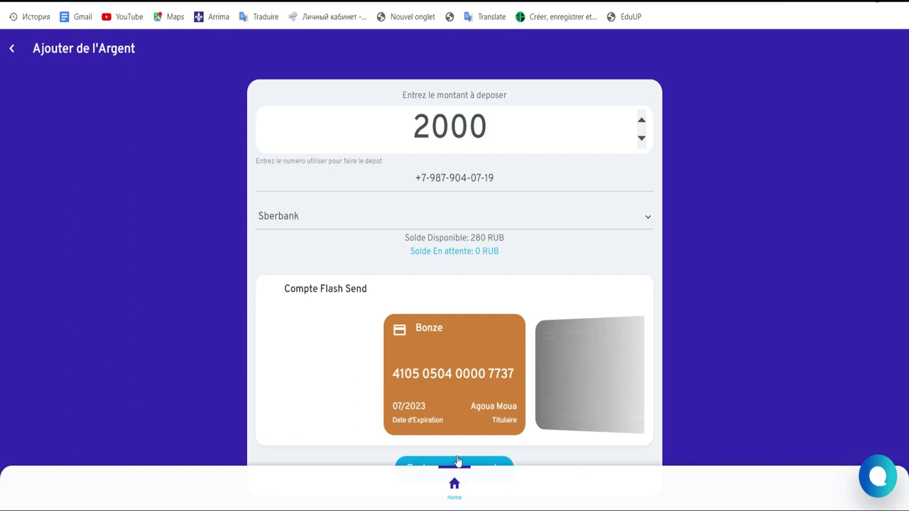
{"action": "key", "text": "Down"}
{"action": "key", "text": "Down"}
{"action": "key", "text": "Up"}
{"action": "key", "text": "Up"}
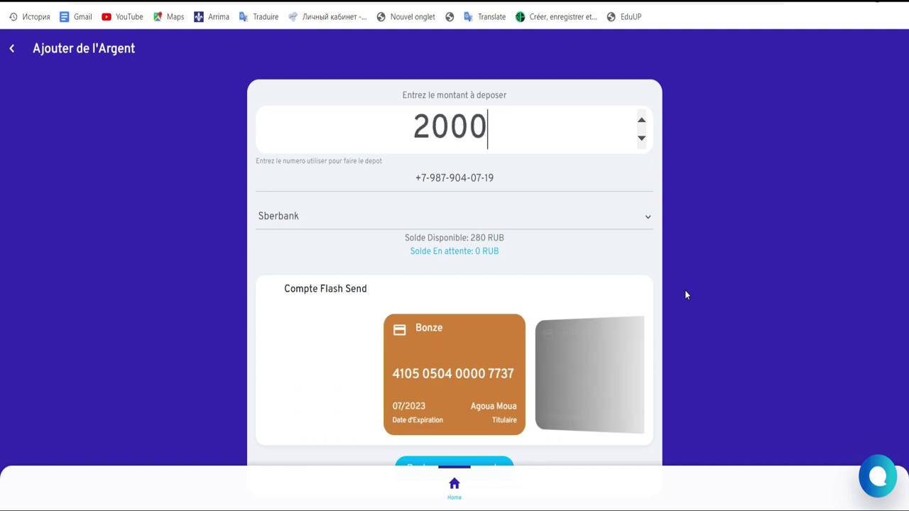
Submit the 2000 RUB Sberbank deposit and confirm it with 'Oui'.
{"action": "left_click", "coordinate": [436, 464]}
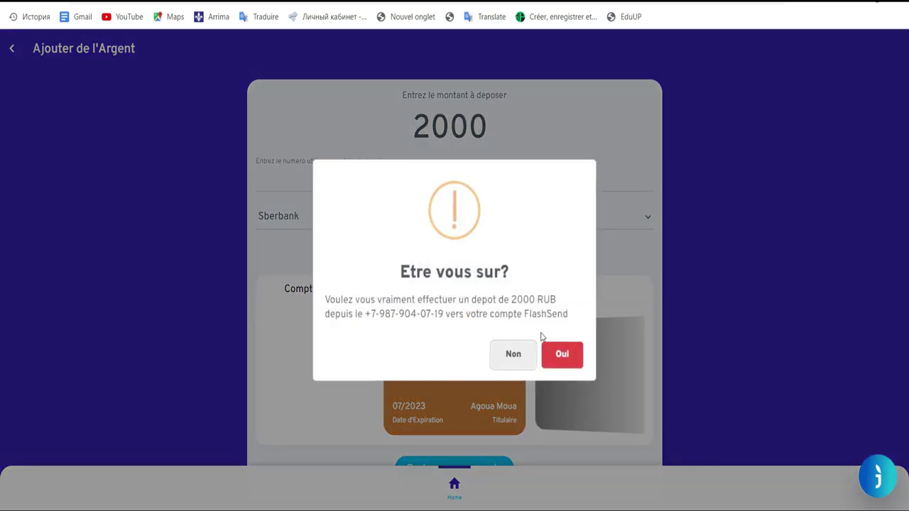
{"action": "left_click", "coordinate": [565, 354]}
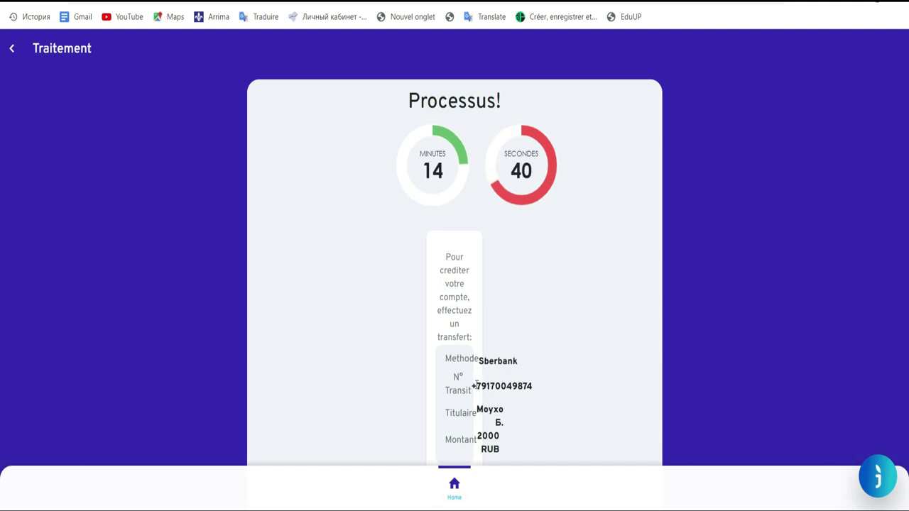
Select the transit number and account holder's name in the transfer details.
{"action": "left_click_drag", "start_coordinate": [477, 384], "coordinate": [544, 390]}
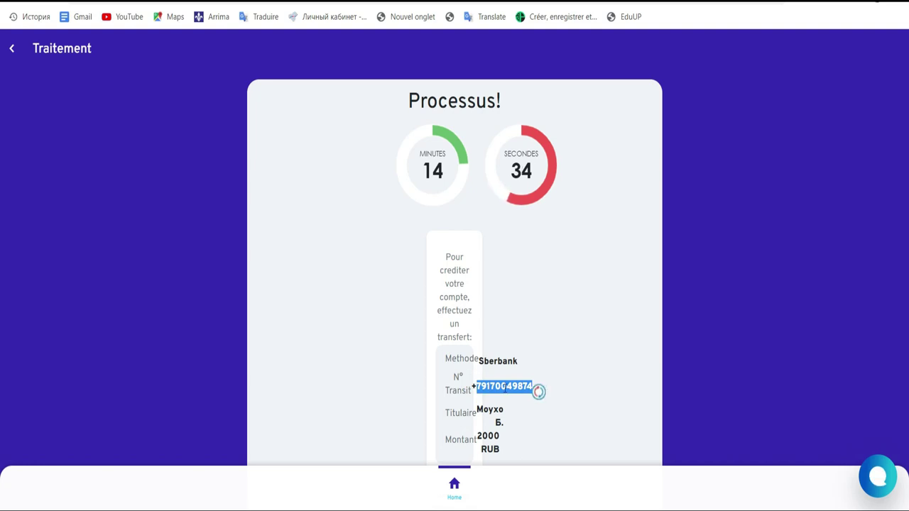
{"action": "left_click", "coordinate": [505, 388]}
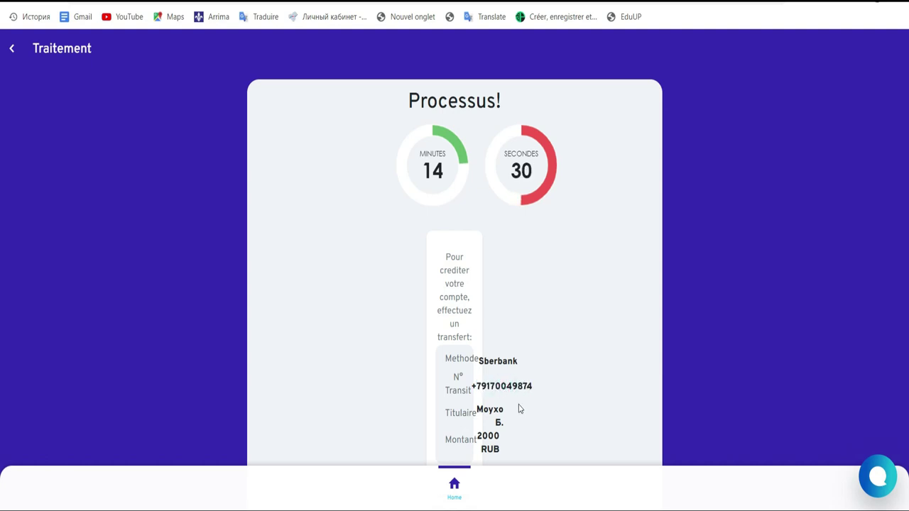
{"action": "left_click_drag", "start_coordinate": [475, 409], "coordinate": [501, 426]}
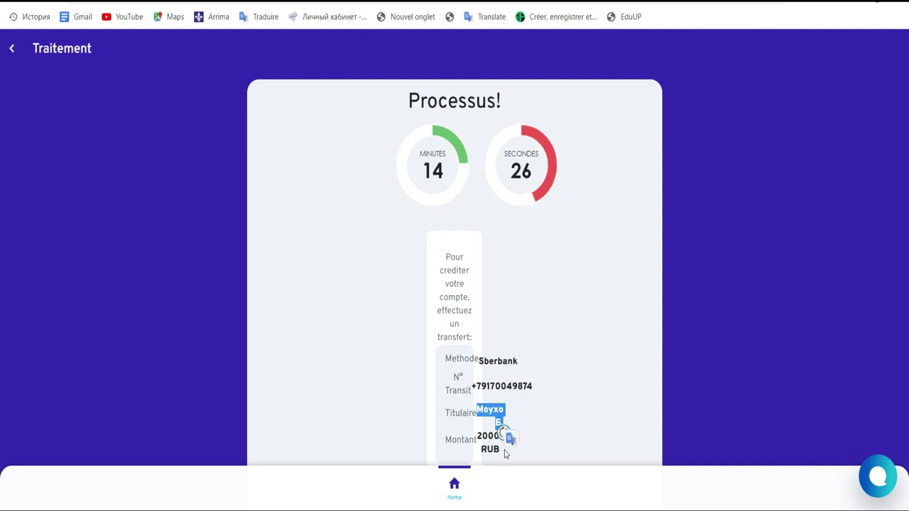
{"action": "left_click_drag", "start_coordinate": [536, 389], "coordinate": [471, 388]}
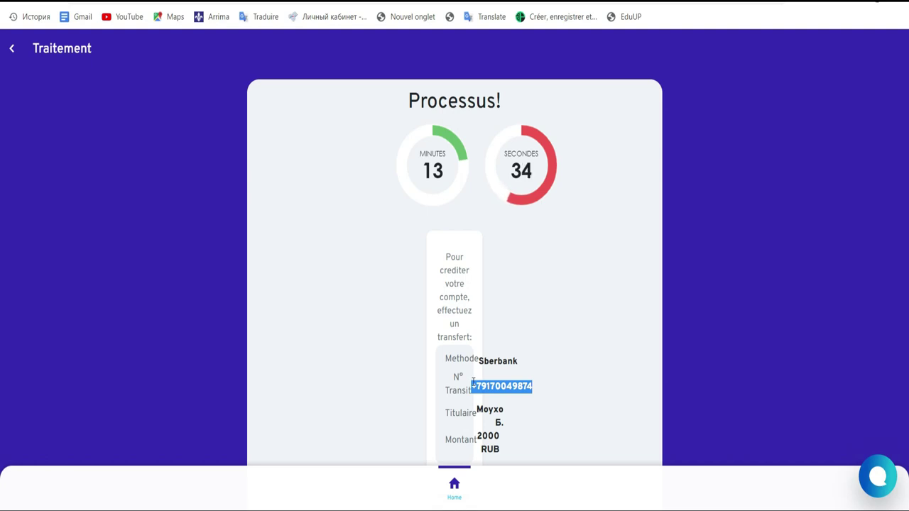
Bring up the account side menu using the top-left arrow.
{"action": "left_click", "coordinate": [14, 49]}
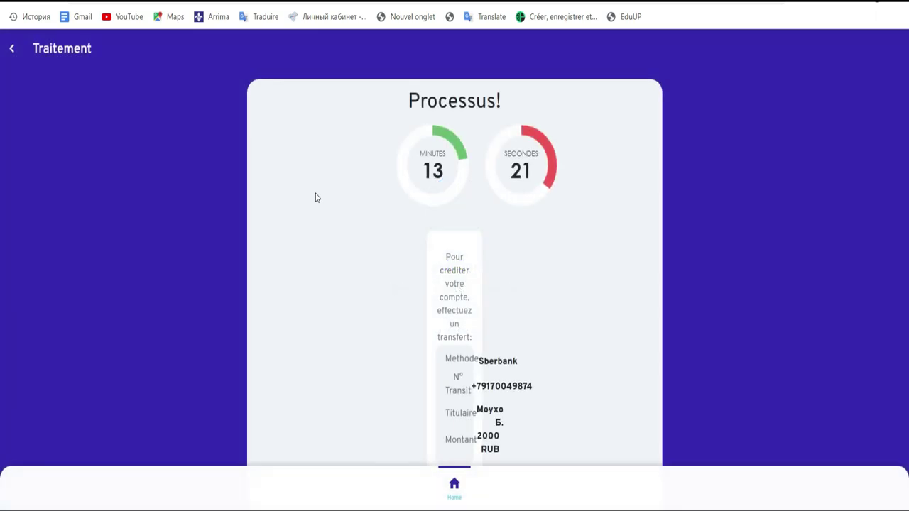
{"action": "left_click", "coordinate": [12, 51]}
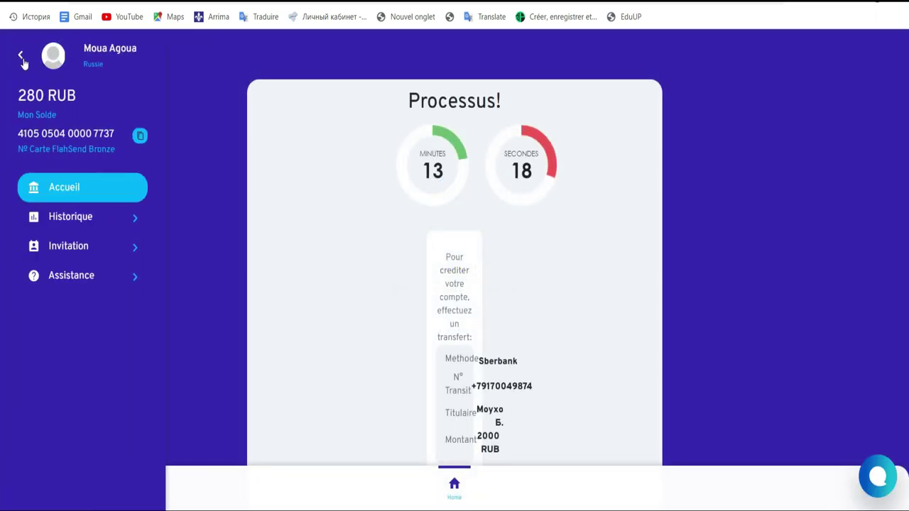
{"action": "left_click", "coordinate": [20, 61]}
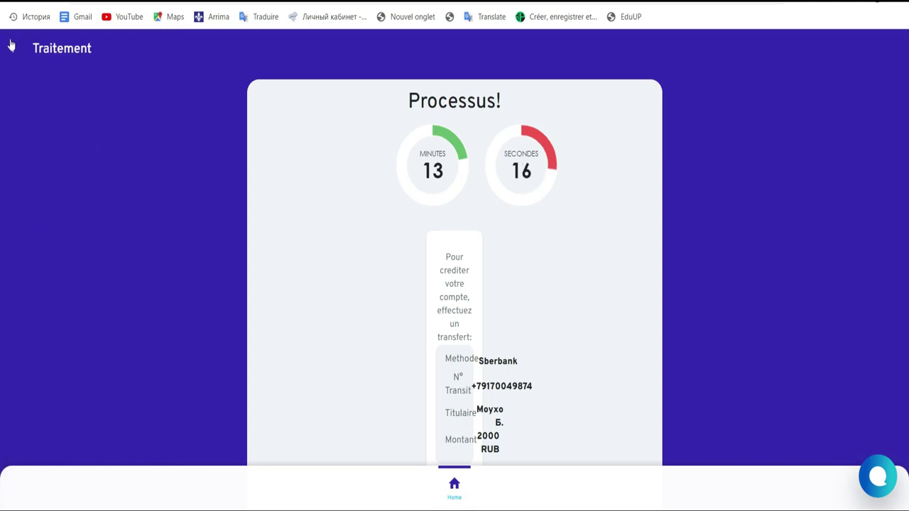
{"action": "left_click", "coordinate": [11, 48]}
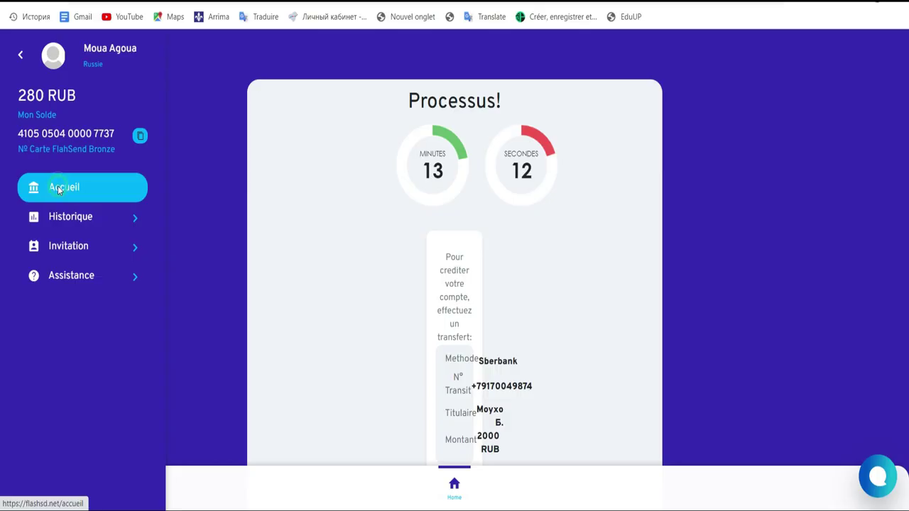
Return to the Accueil dashboard showing the 280 RUB balance and 2000 RUB processing.
{"action": "left_click", "coordinate": [59, 190]}
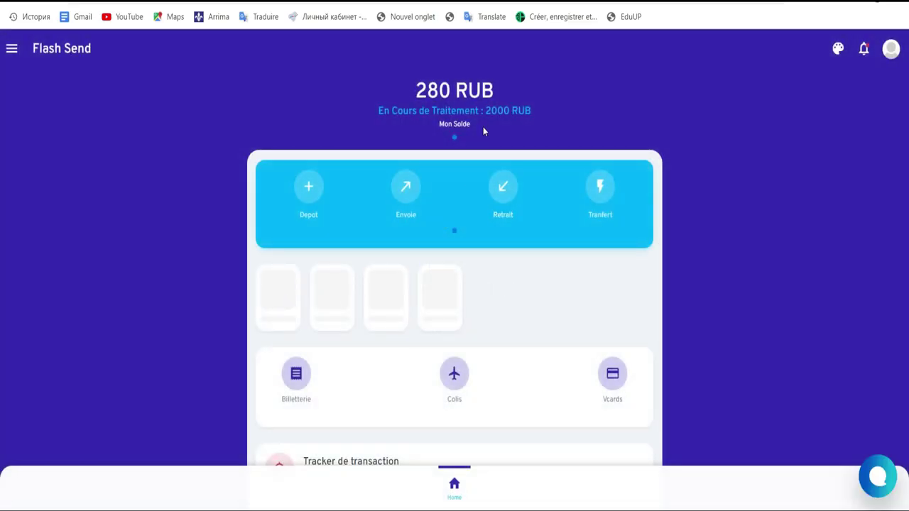
{"action": "left_click", "coordinate": [376, 114]}
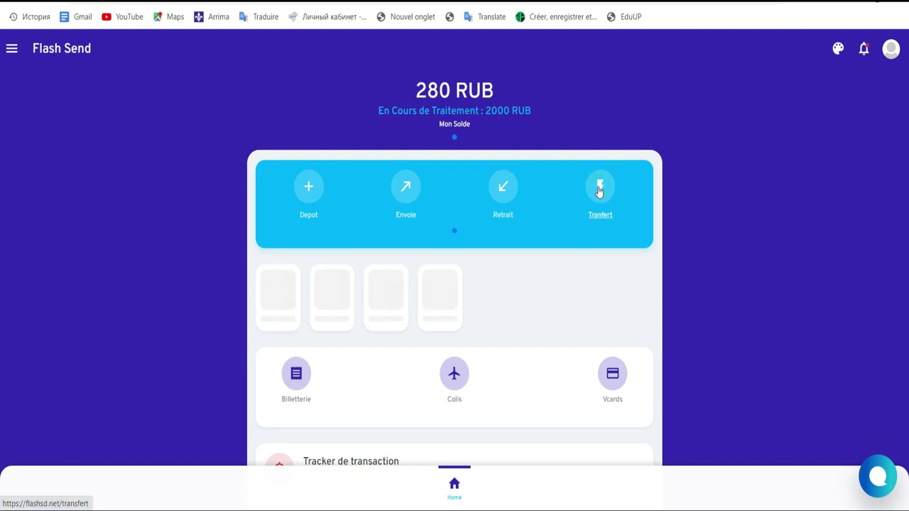
Start a transfer debiting the Carte Bronze account with its 280 balance.
{"action": "left_click", "coordinate": [600, 188]}
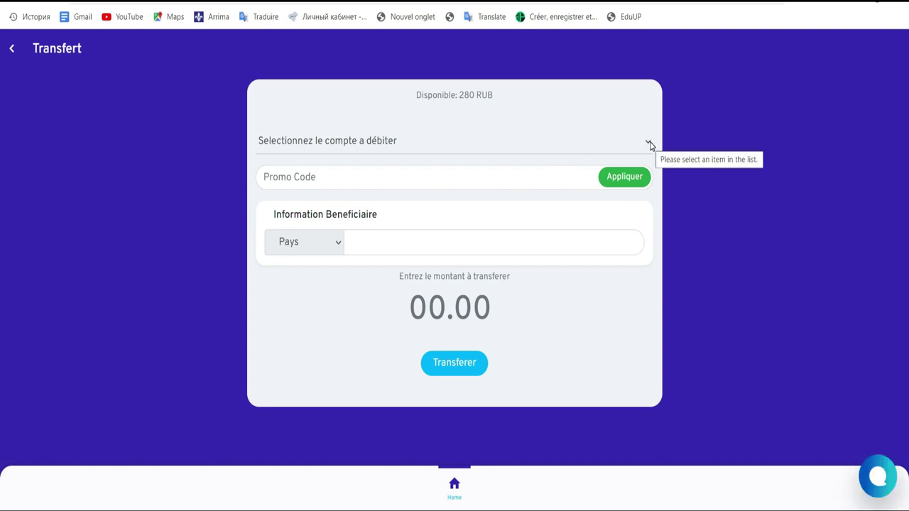
{"action": "triple_click", "coordinate": [412, 97]}
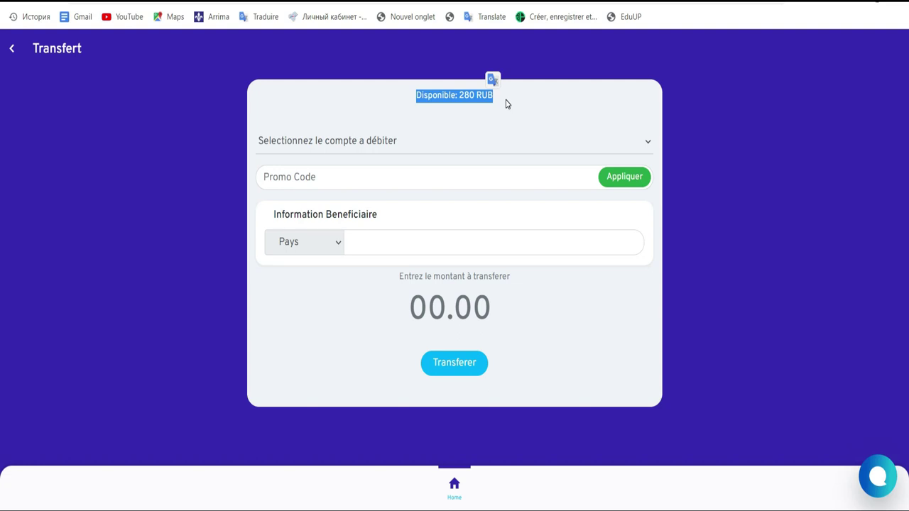
{"action": "left_click", "coordinate": [648, 144]}
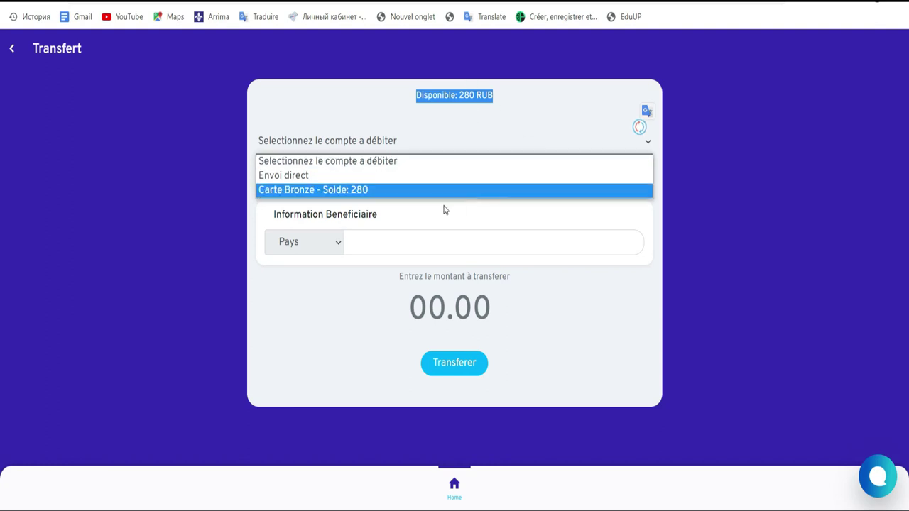
{"action": "left_click", "coordinate": [374, 192]}
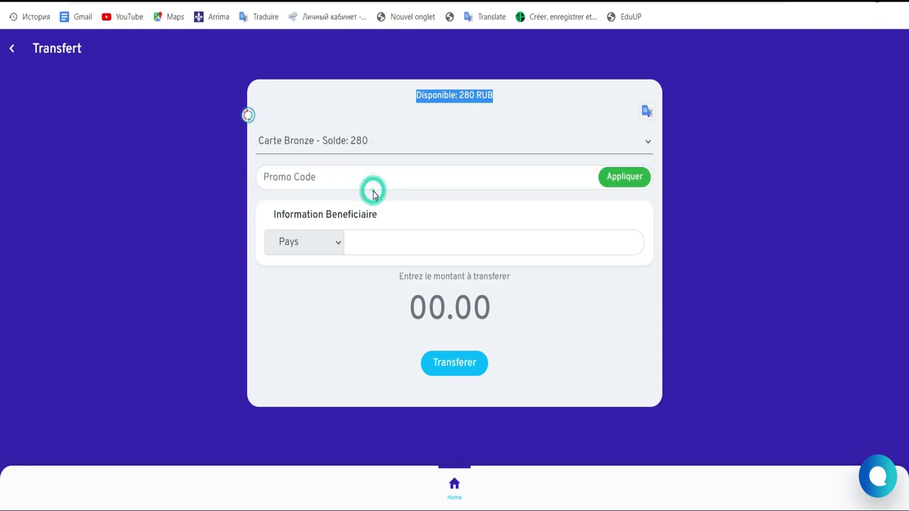
Enter promo code MRUSSE225 and bring up the beneficiary country list.
{"action": "left_click", "coordinate": [411, 177]}
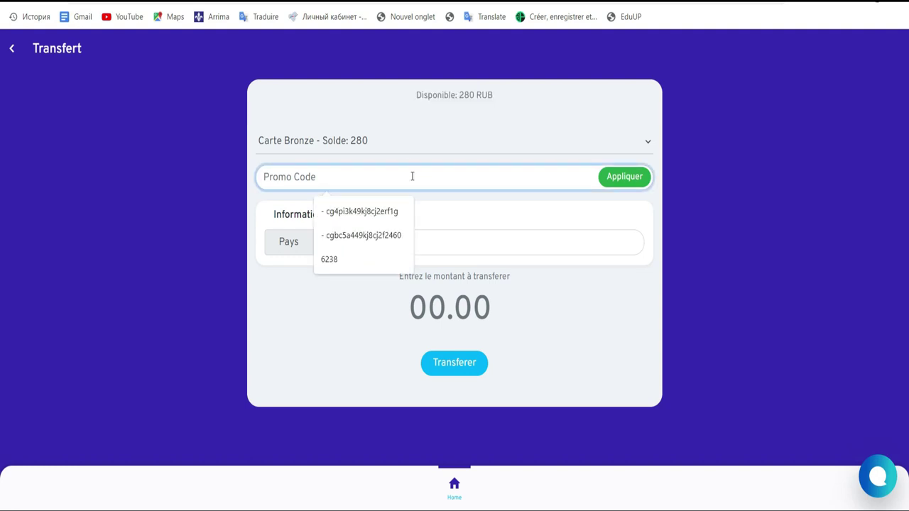
{"action": "type", "text": "M"}
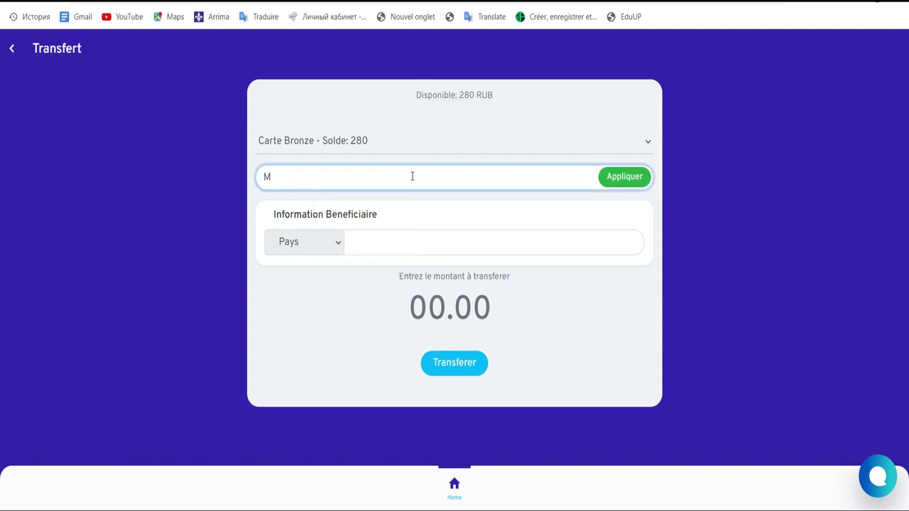
{"action": "type", "text": "RUSSE"}
{"action": "type", "text": "225"}
{"action": "left_click", "coordinate": [338, 245]}
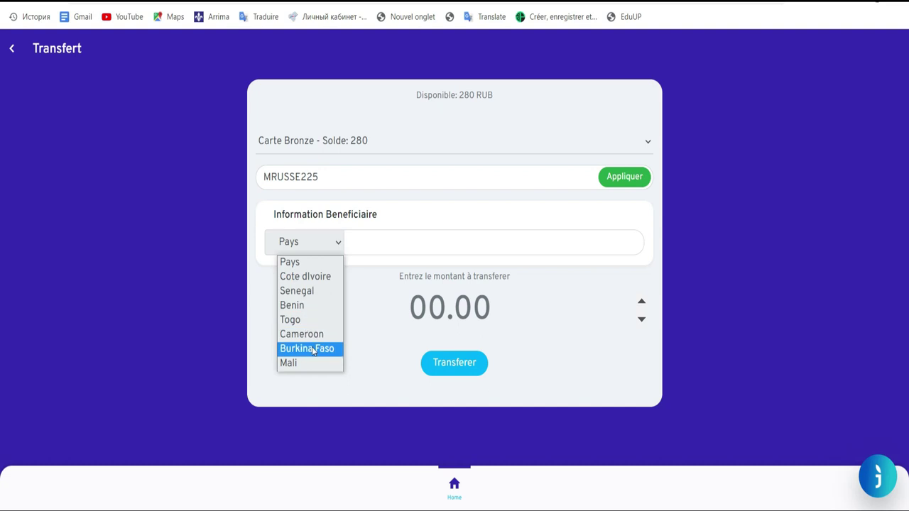
Set the recipient country to Côte d'Ivoire and the transfer method to OrangeMoney_CI.
{"action": "left_click", "coordinate": [307, 279]}
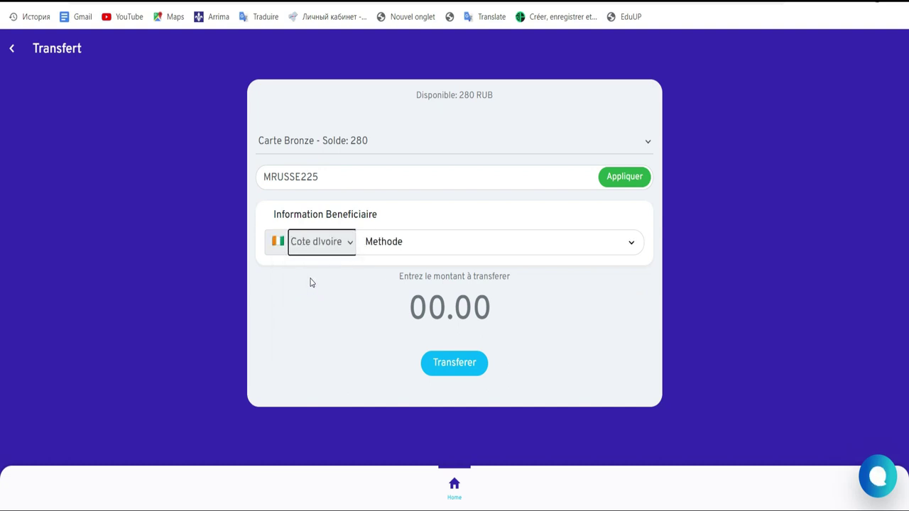
{"action": "left_click", "coordinate": [618, 248]}
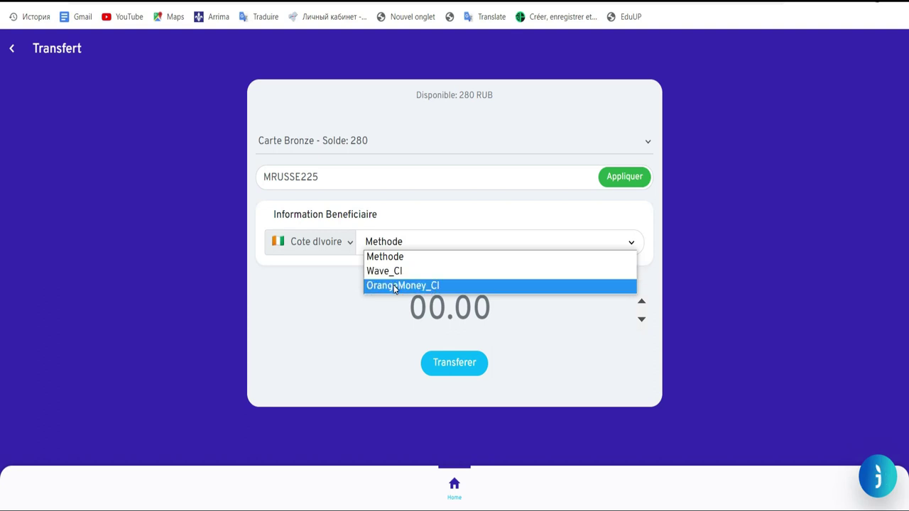
{"action": "left_click", "coordinate": [395, 285]}
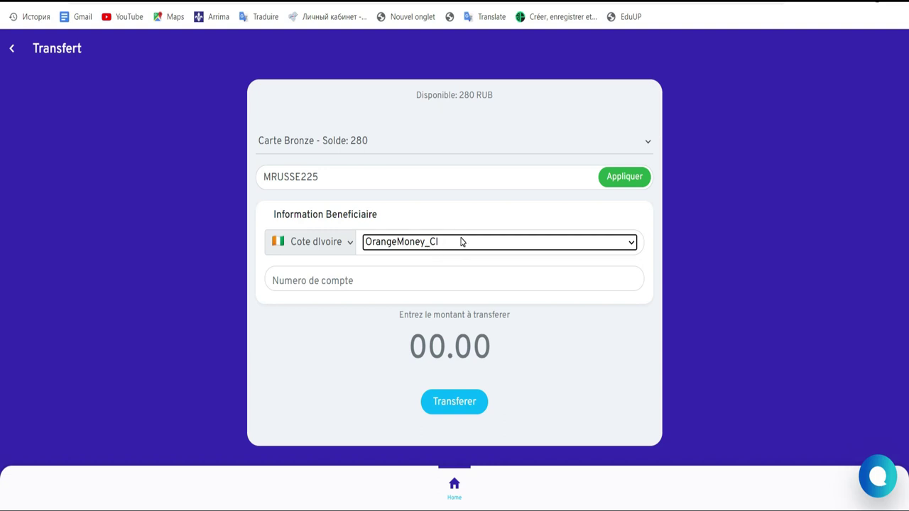
Enter the recipient's phone number in the Numero de compte field.
{"action": "left_click", "coordinate": [400, 281]}
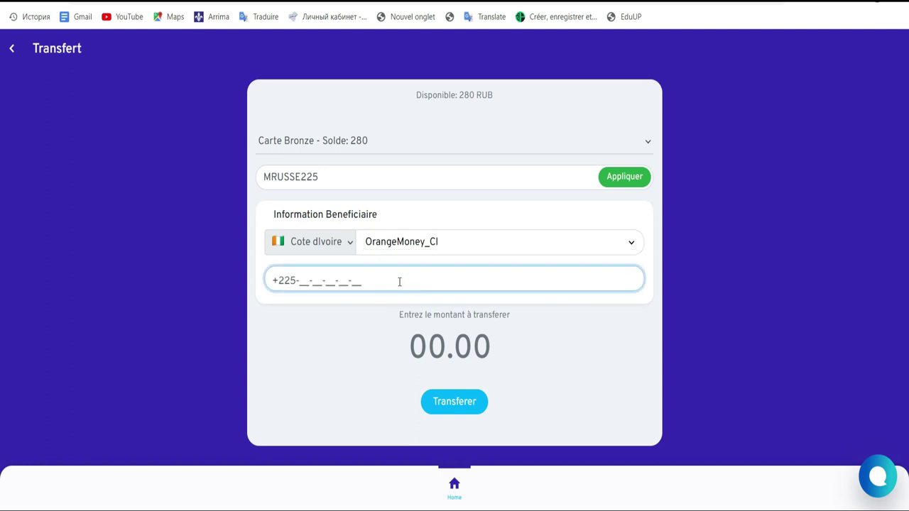
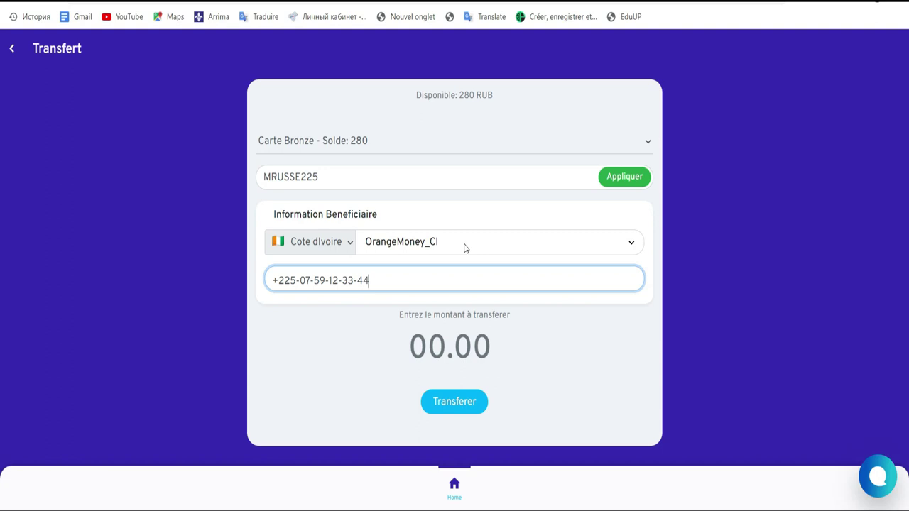
{"action": "left_click", "coordinate": [419, 347]}
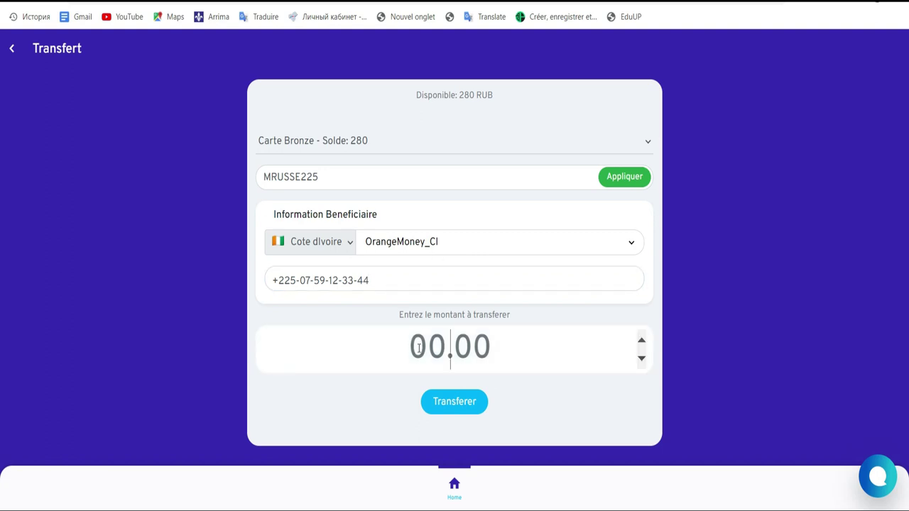
Enter a transfer amount of 1850 and submit it.
{"action": "type", "text": "2"}
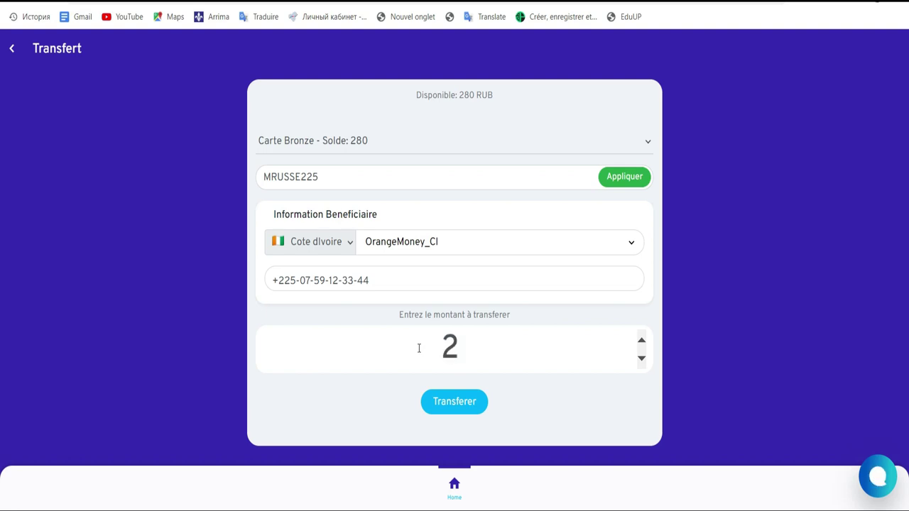
{"action": "key", "text": "BackSpace"}
{"action": "type", "text": "19"}
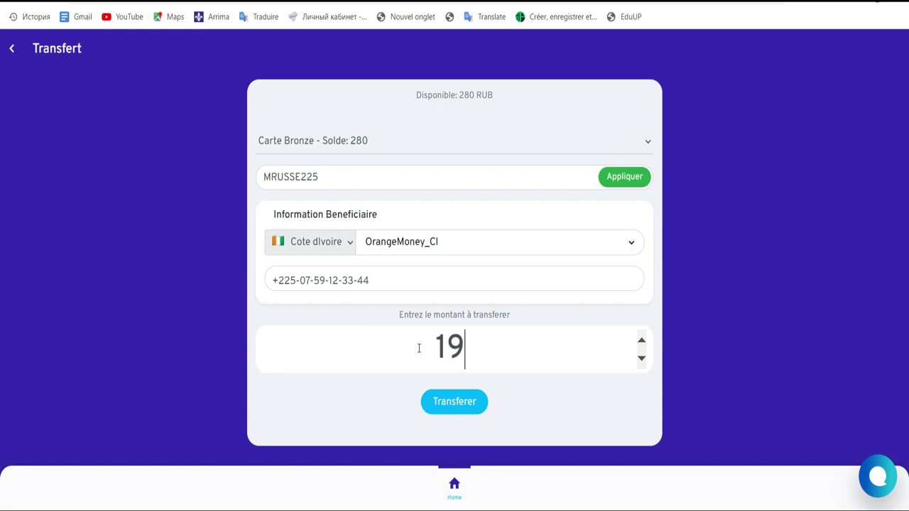
{"action": "key", "text": "BackSpace"}
{"action": "type", "text": "18"}
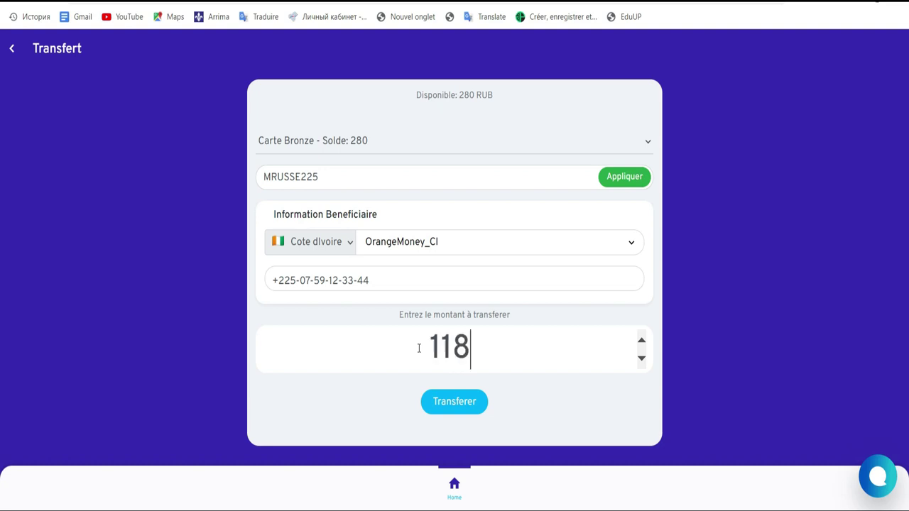
{"action": "key", "text": "BackSpace"}
{"action": "key", "text": "BackSpace"}
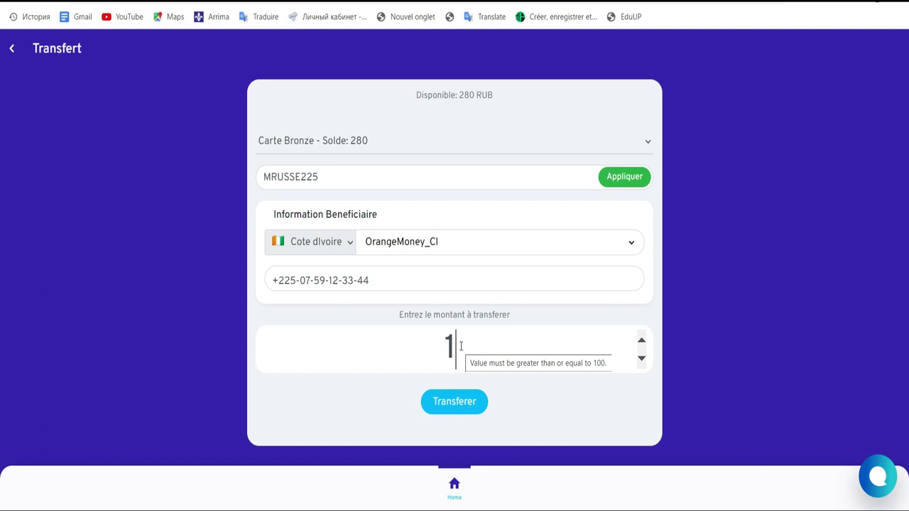
{"action": "type", "text": "8"}
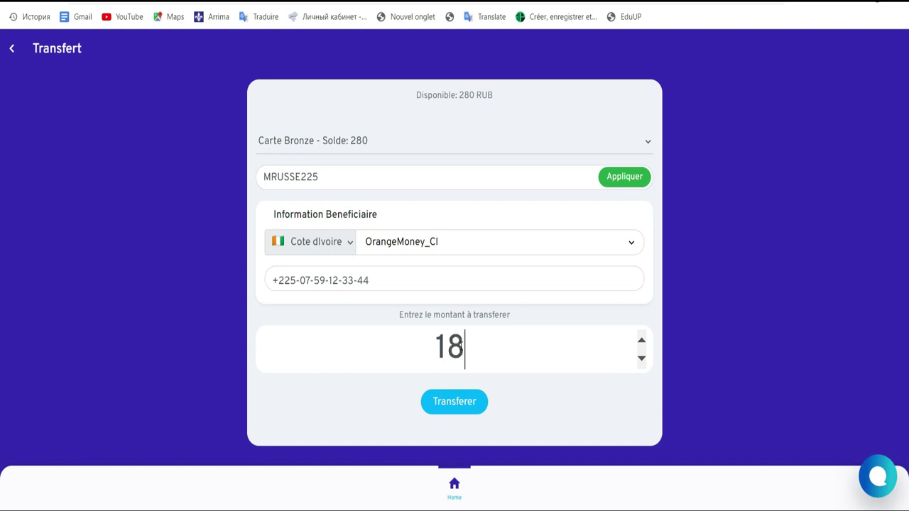
{"action": "type", "text": "50"}
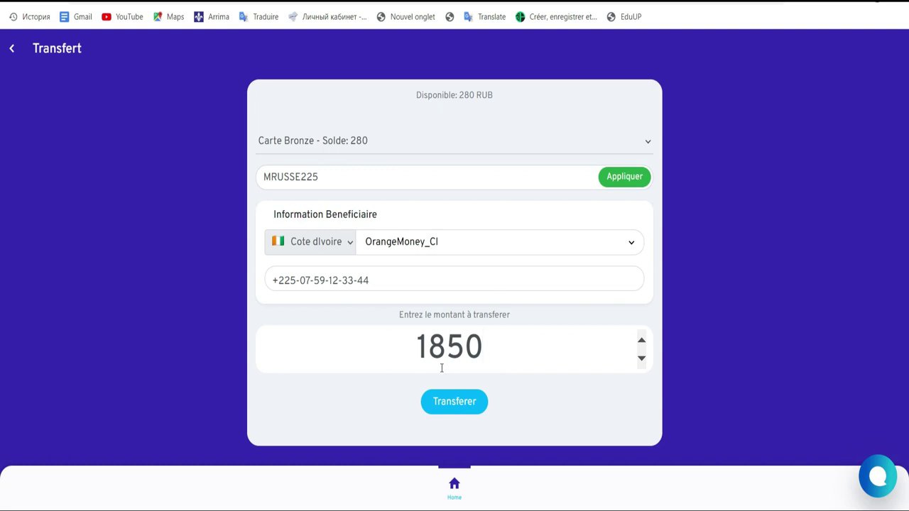
{"action": "left_click", "coordinate": [450, 404]}
Replace the amount with 250 to fit the 280 RUB balance and submit with Transferer.
{"action": "left_click_drag", "start_coordinate": [493, 95], "coordinate": [420, 95]}
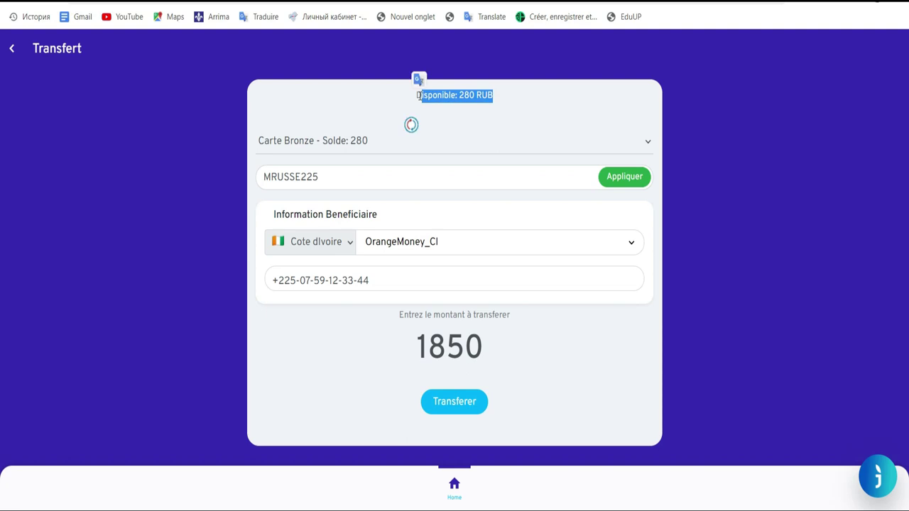
{"action": "left_click", "coordinate": [468, 403]}
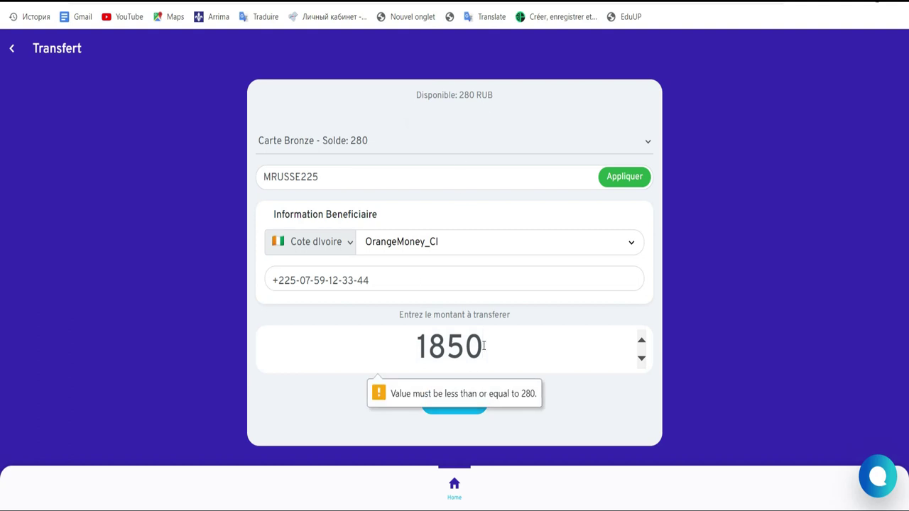
{"action": "left_click_drag", "start_coordinate": [485, 346], "coordinate": [416, 346]}
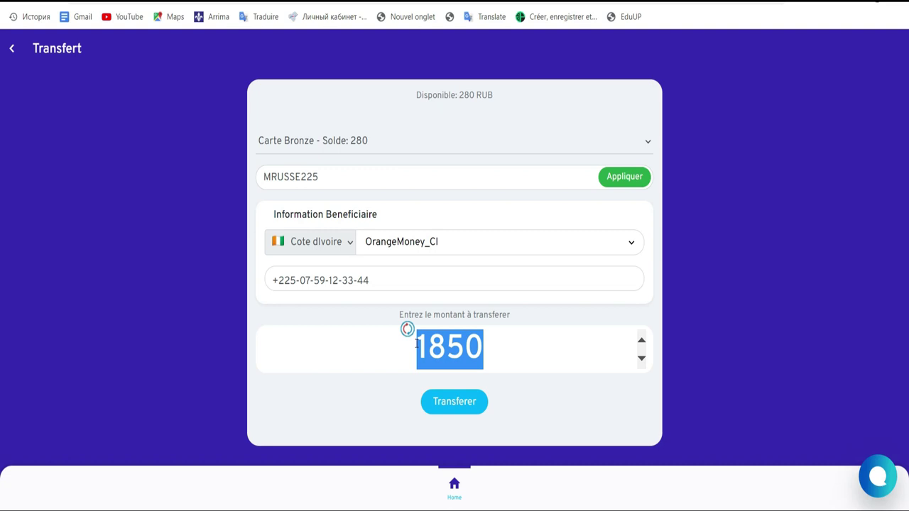
{"action": "type", "text": "250"}
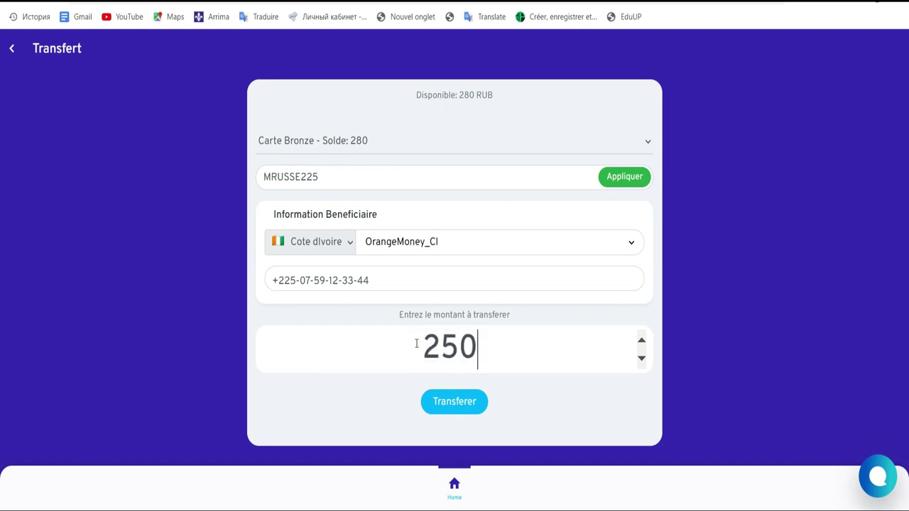
{"action": "left_click", "coordinate": [446, 405]}
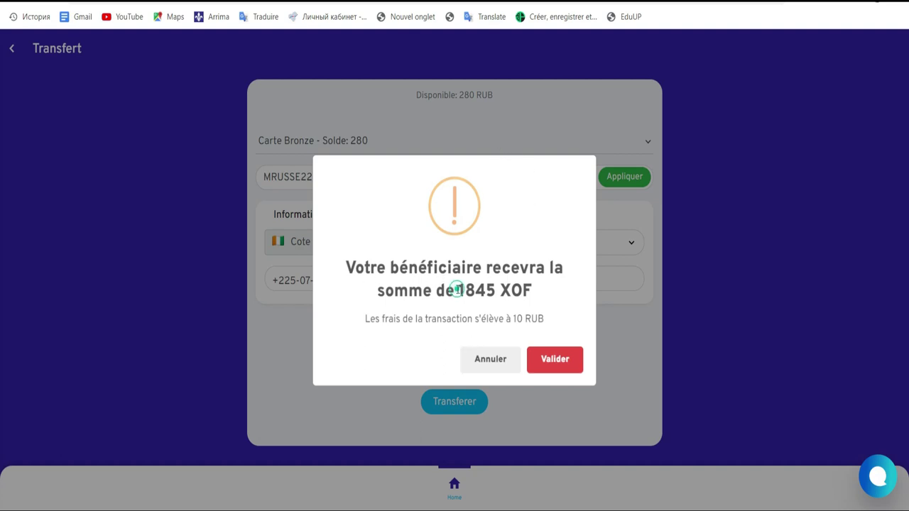
Accept the summary of 1845 XOF received and 10 RUB fee, then confirm with Oui.
{"action": "left_click_drag", "start_coordinate": [459, 290], "coordinate": [495, 292]}
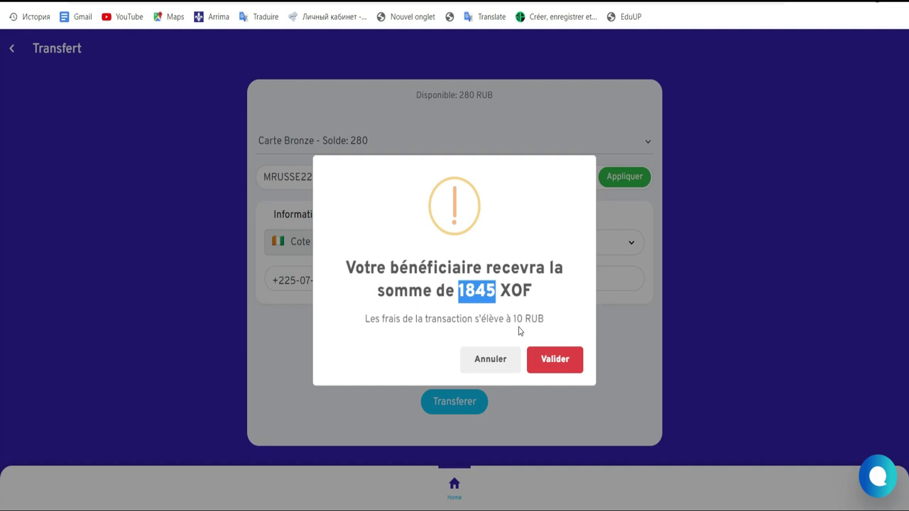
{"action": "left_click_drag", "start_coordinate": [515, 319], "coordinate": [548, 321]}
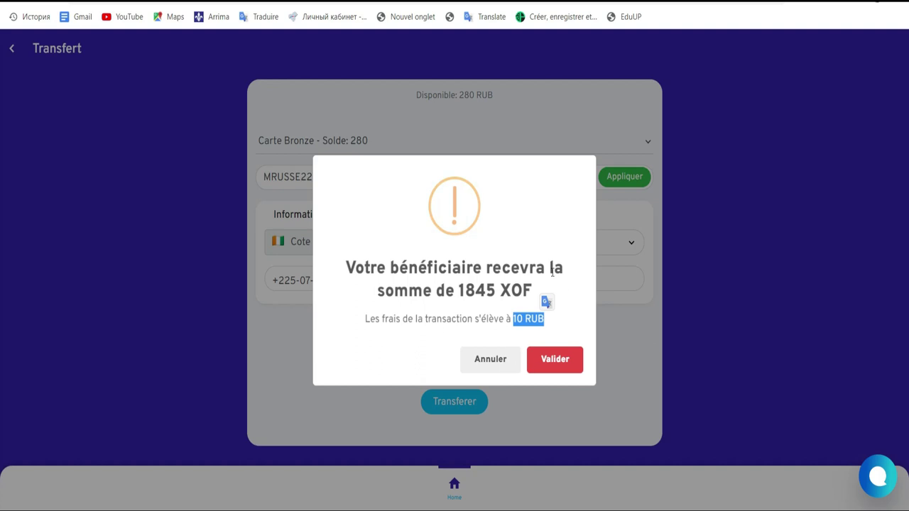
{"action": "left_click", "coordinate": [555, 362]}
{"action": "left_click", "coordinate": [560, 361]}
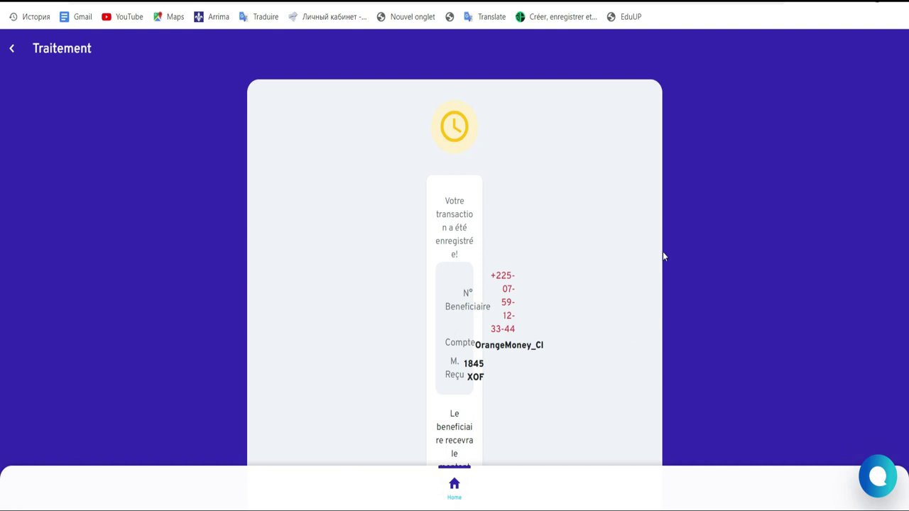
Go back to the home dashboard showing a 22 RUB balance and 2250 RUB processing.
{"action": "left_click", "coordinate": [454, 483]}
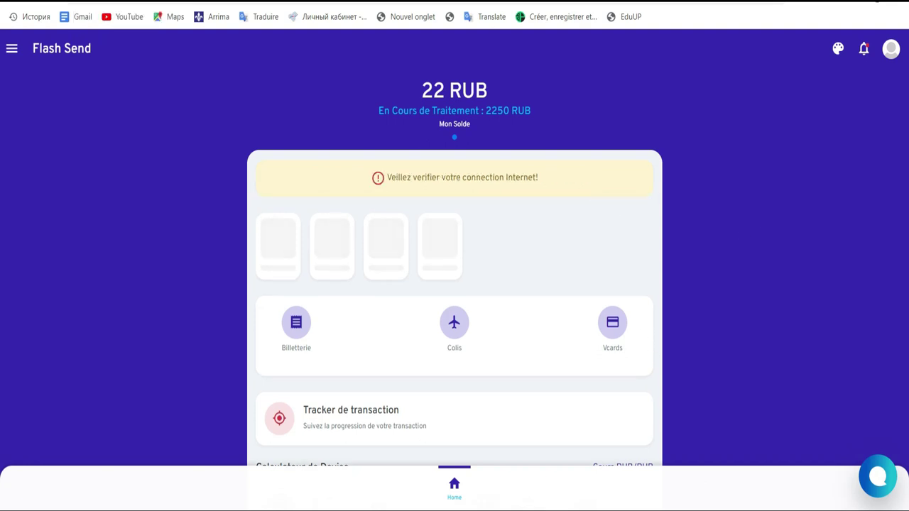
{"action": "left_click", "coordinate": [722, 510]}
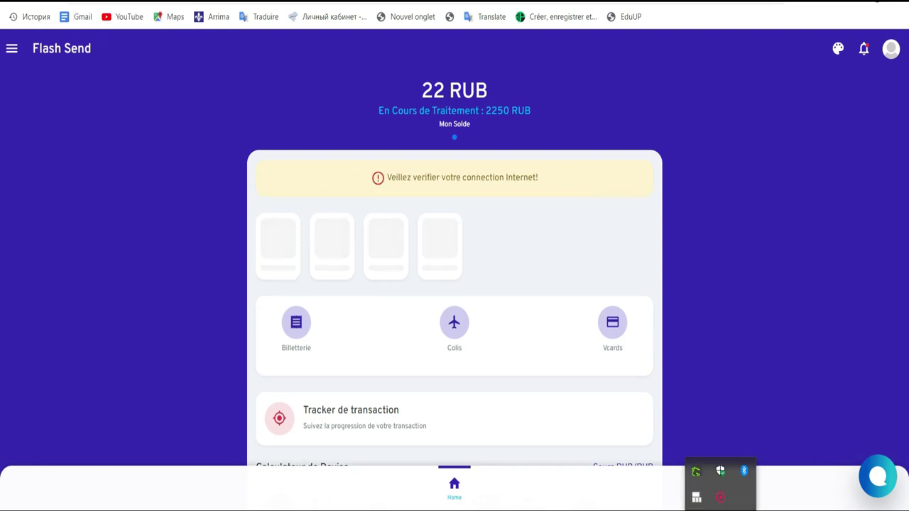
{"action": "left_click", "coordinate": [722, 498]}
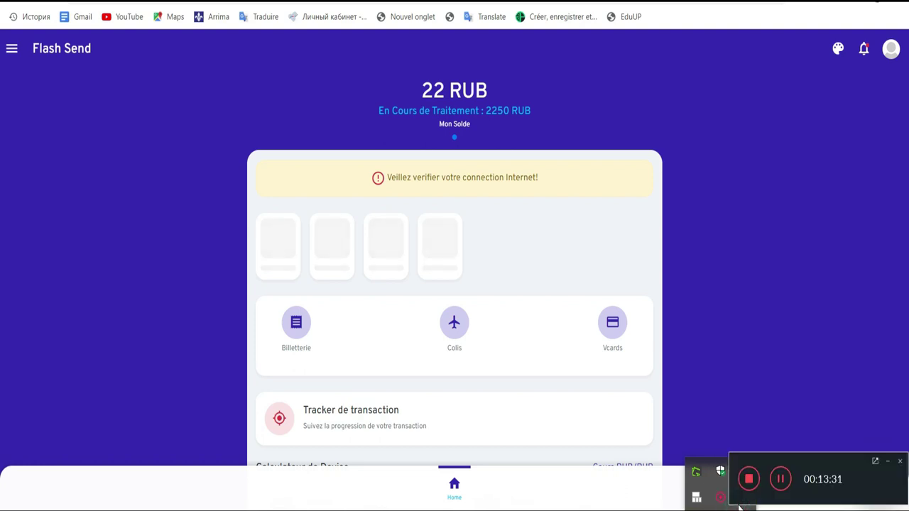